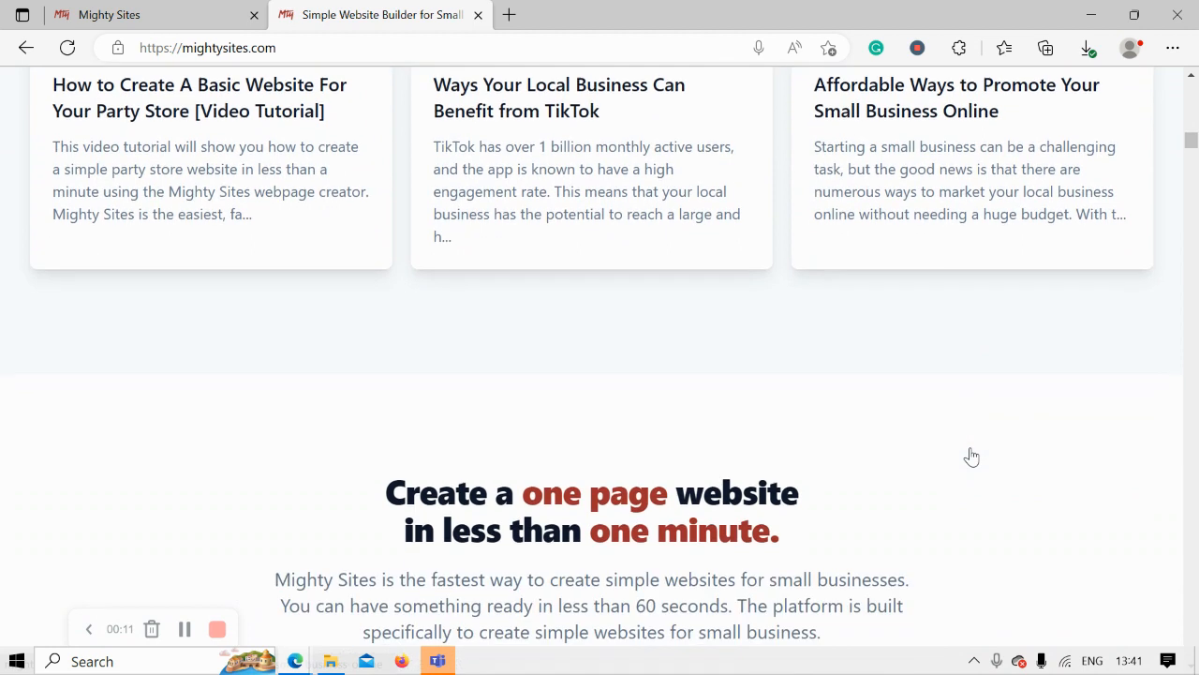
scroll(971, 456, down, 3)
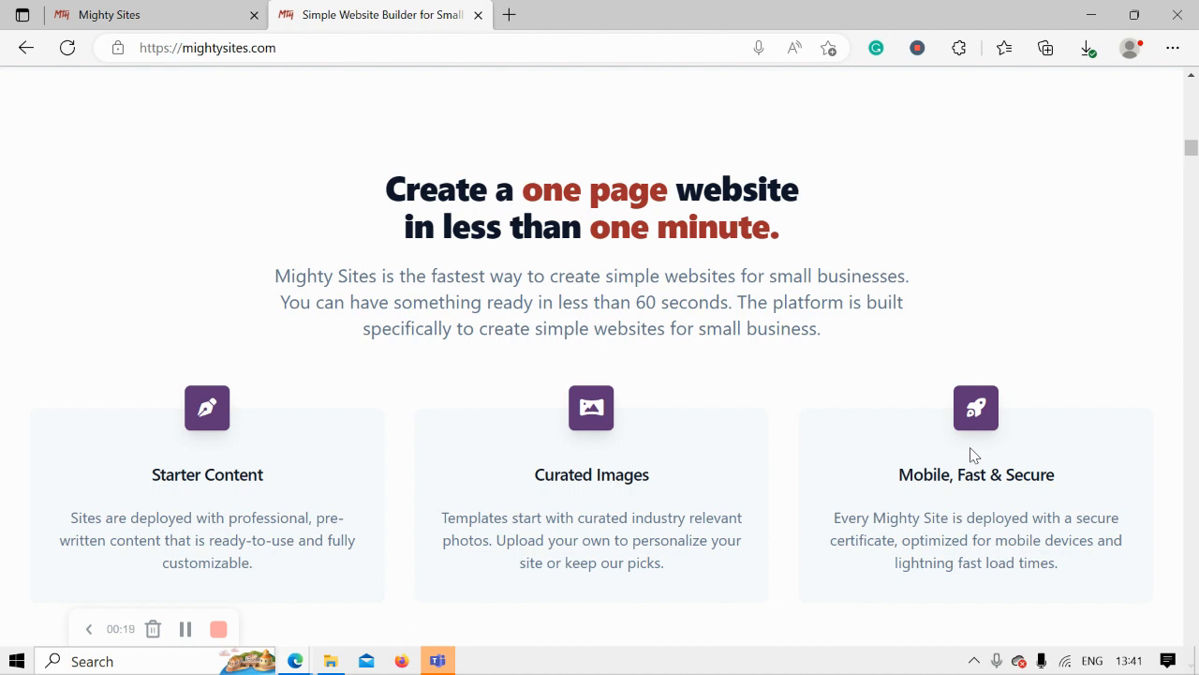
- Scroll through the mightysites.com homepage, then switch to the Mighty Sites 'Let's build another site!' page
scroll(971, 456, down, 2)
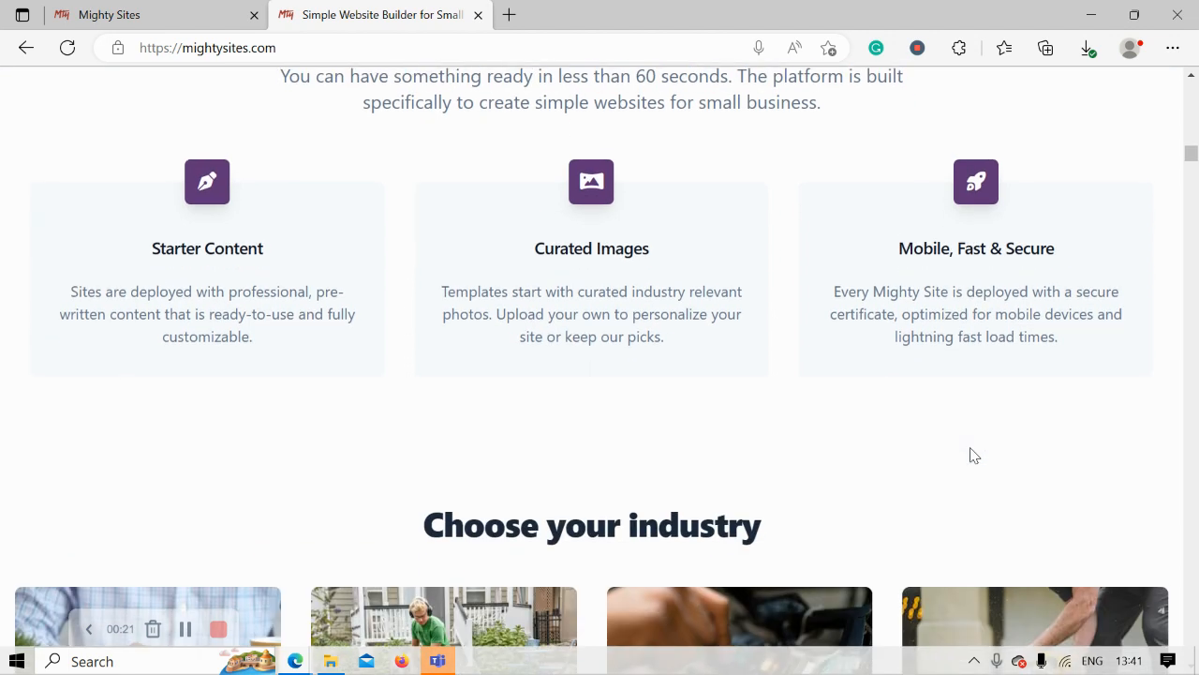
scroll(972, 456, up, 1)
scroll(971, 456, up, 3)
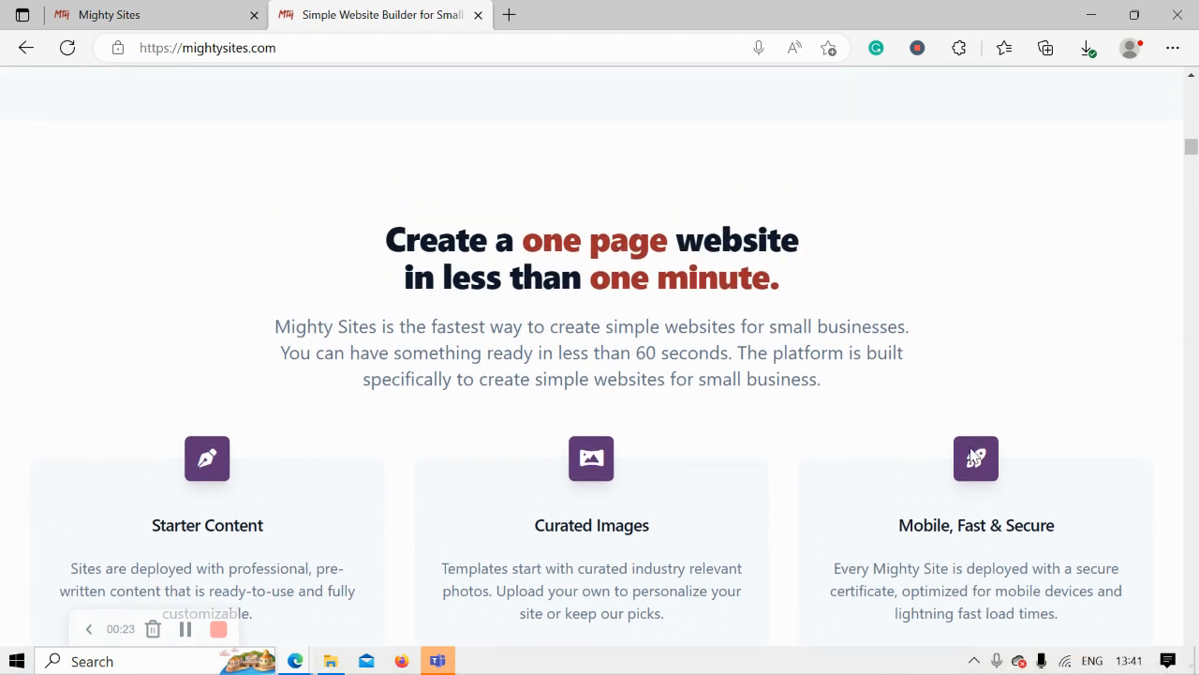
scroll(974, 456, up, 3)
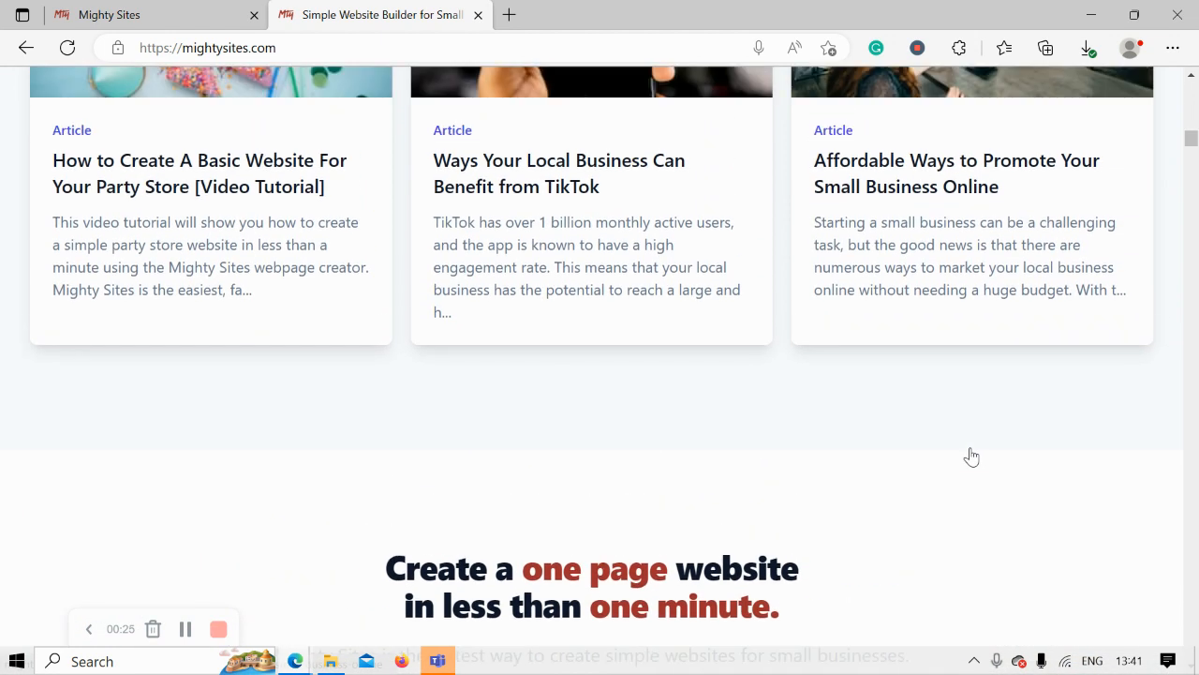
scroll(971, 456, up, 4)
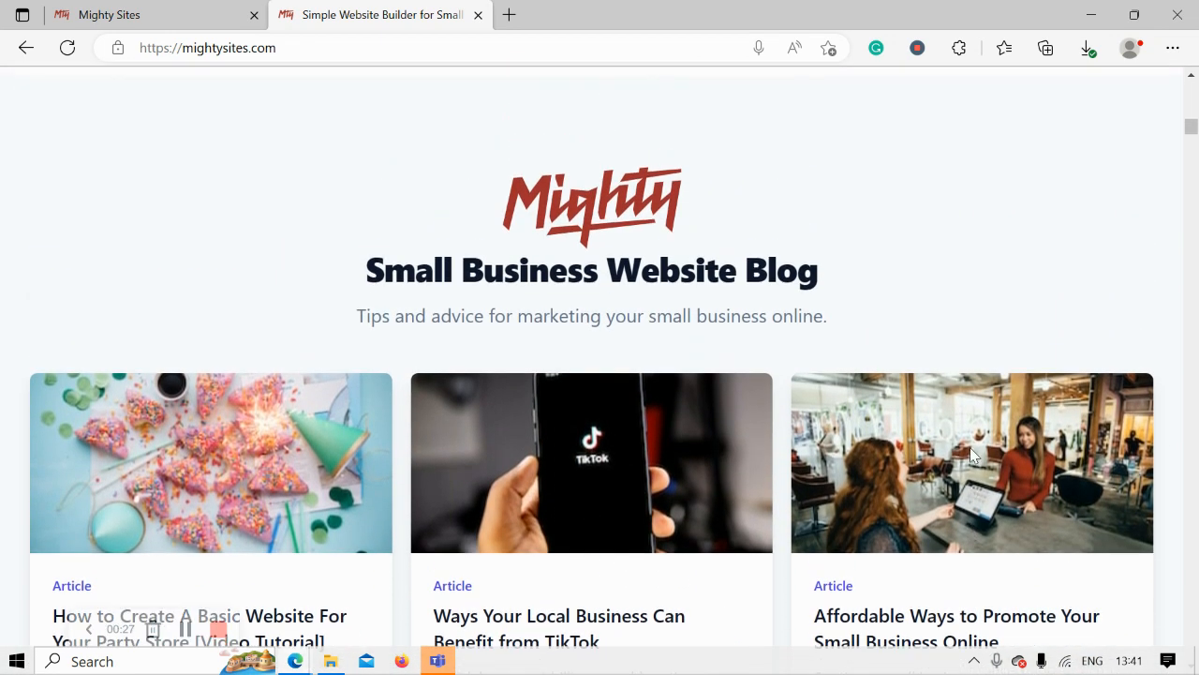
scroll(970, 448, up, 4)
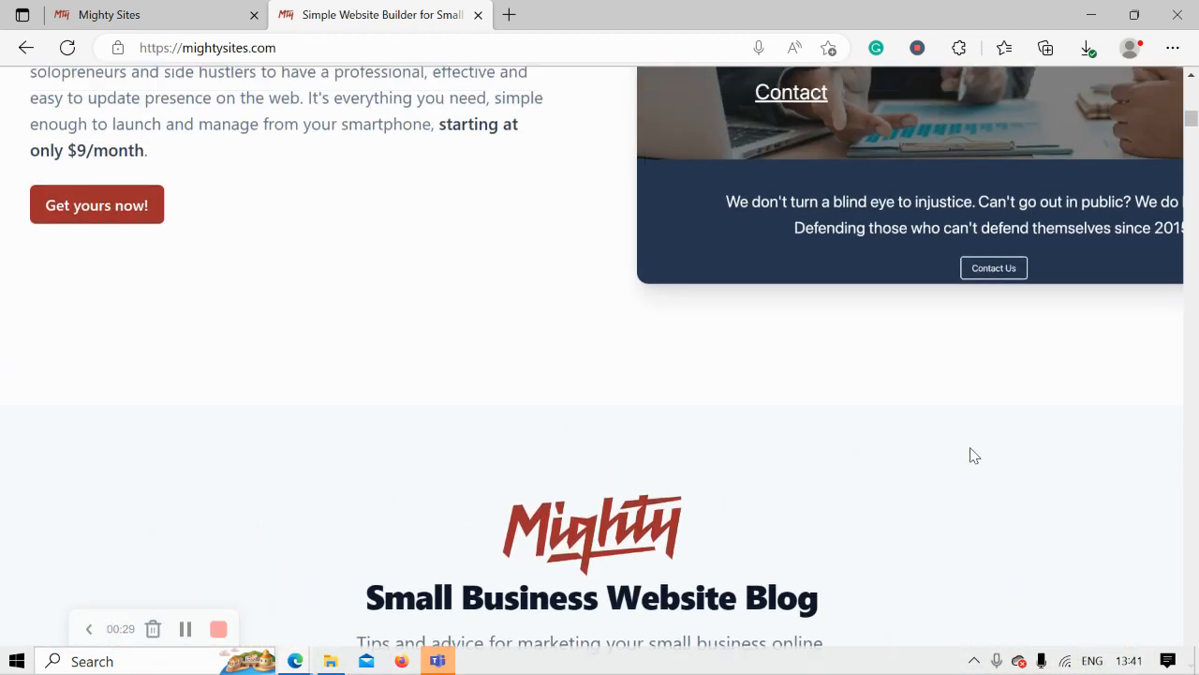
scroll(971, 455, up, 2)
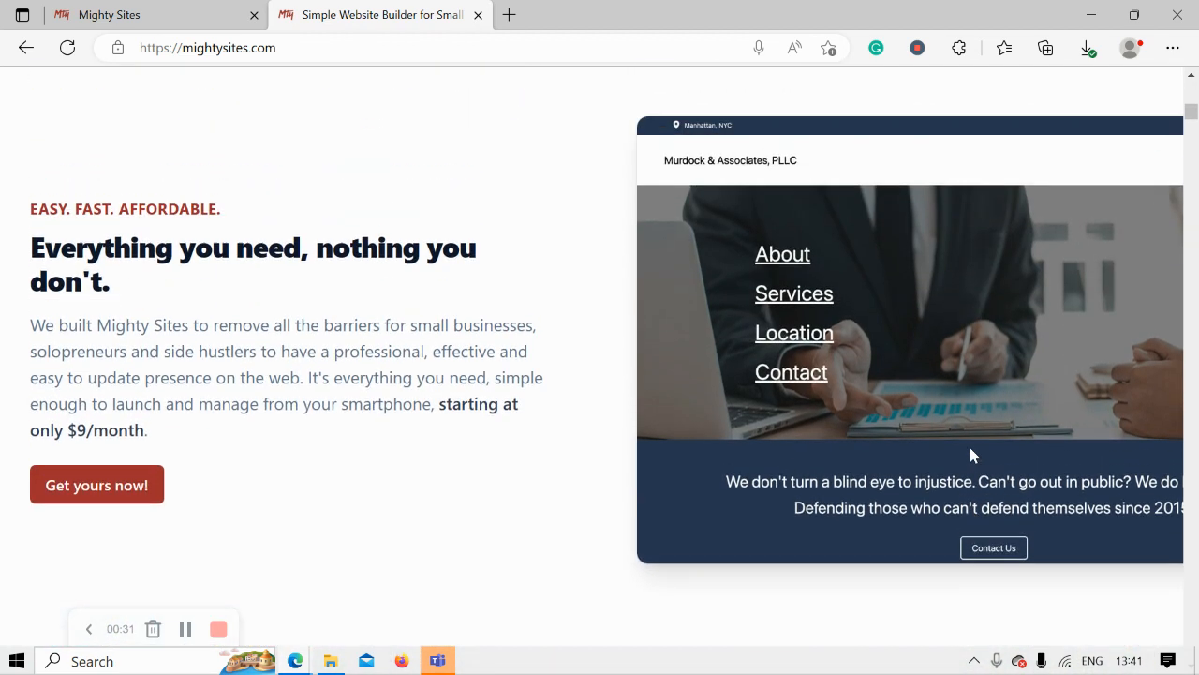
scroll(970, 456, up, 4)
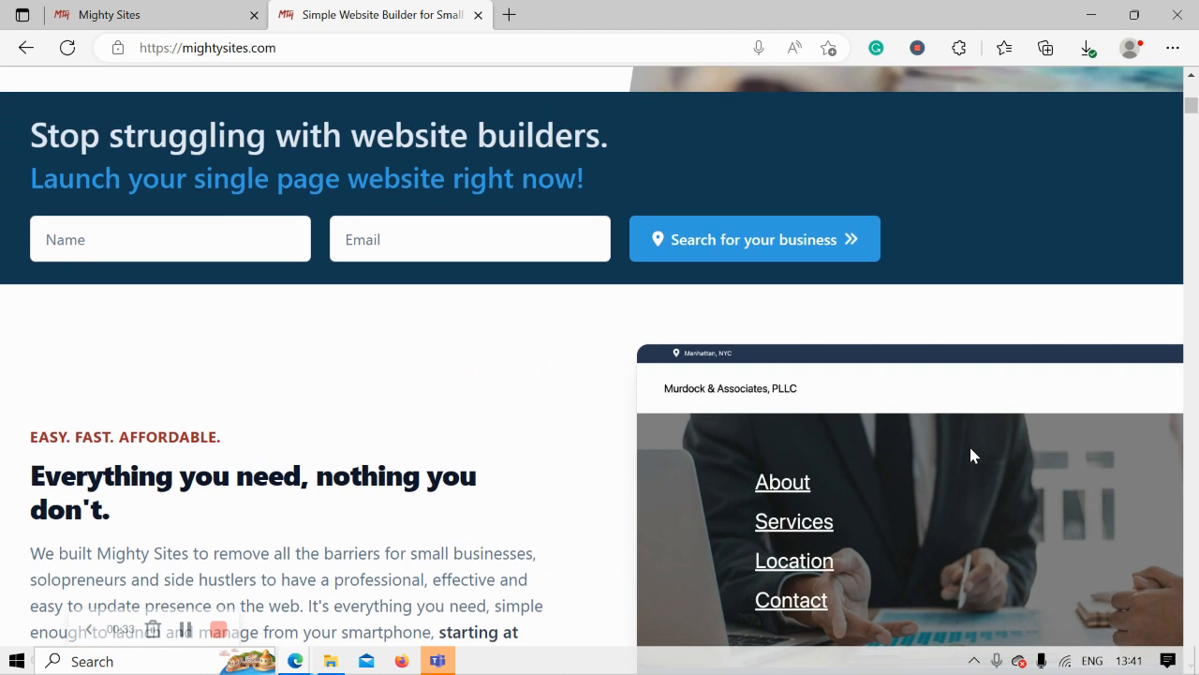
scroll(971, 455, up, 3)
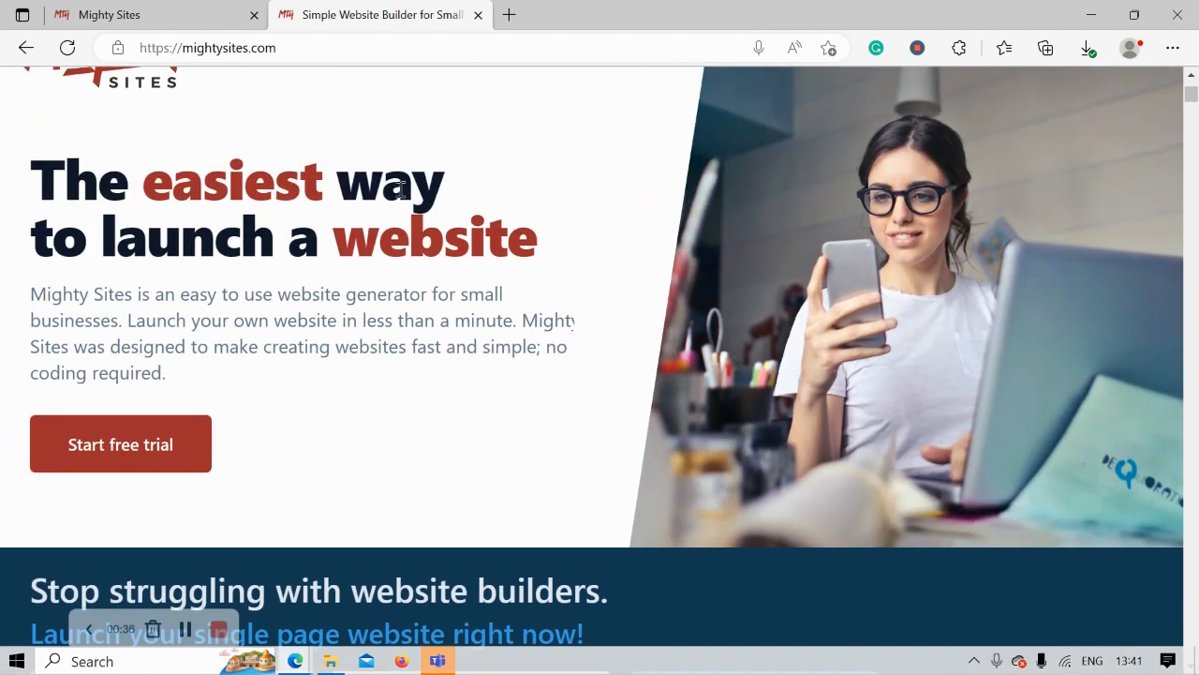
click(193, 8)
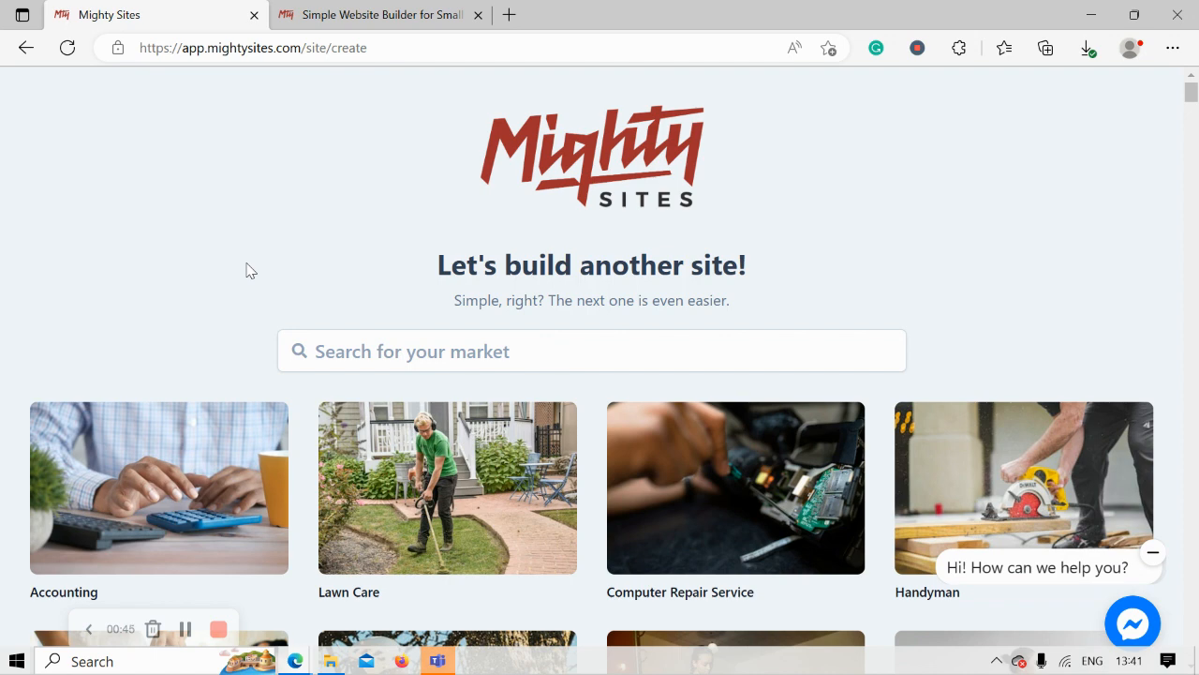
scroll(250, 270, down, 4)
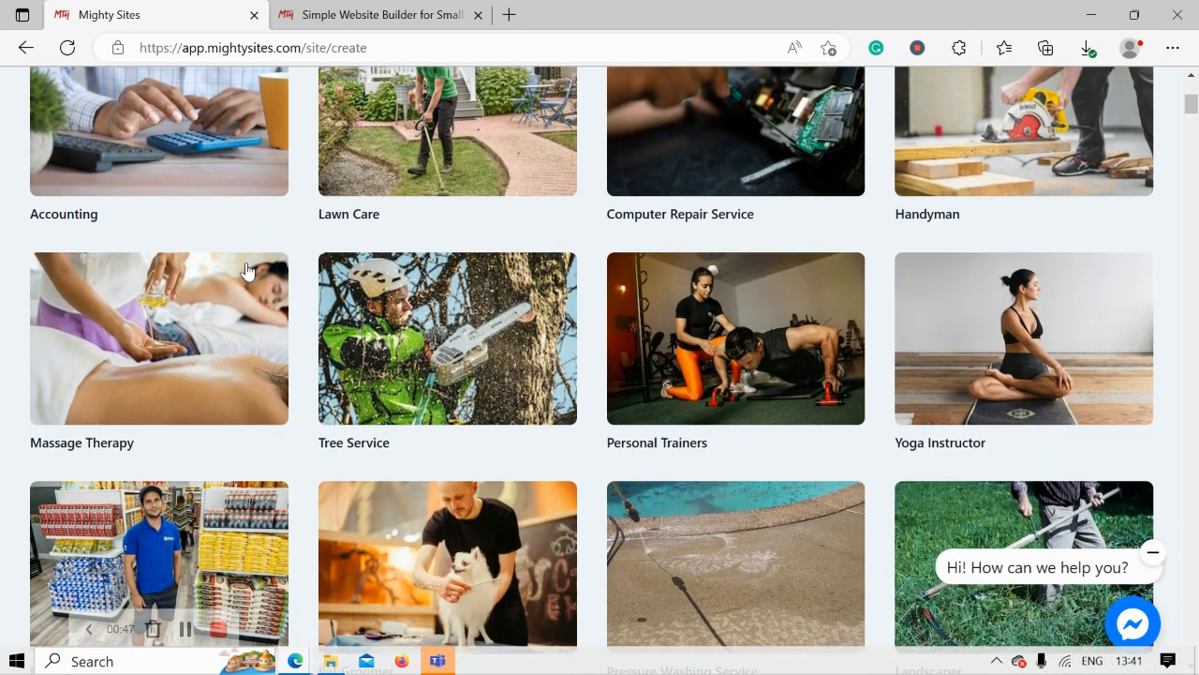
scroll(247, 271, down, 5)
scroll(246, 270, down, 1)
scroll(246, 270, down, 1)
scroll(246, 270, up, 4)
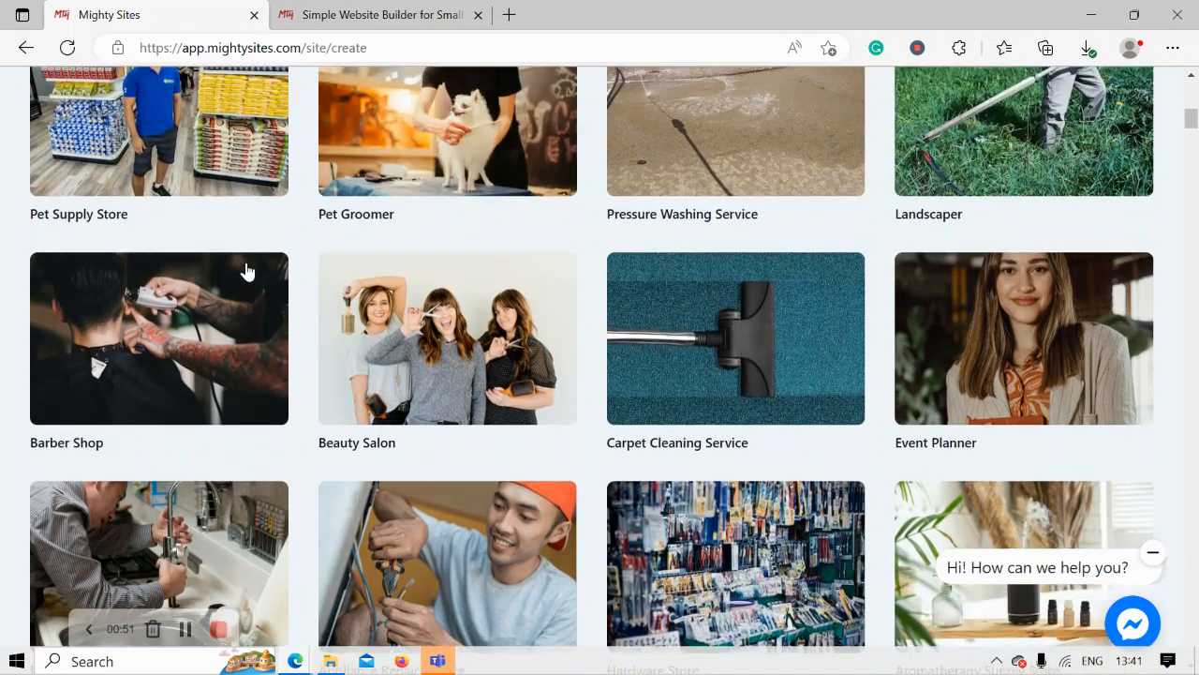
scroll(247, 270, up, 5)
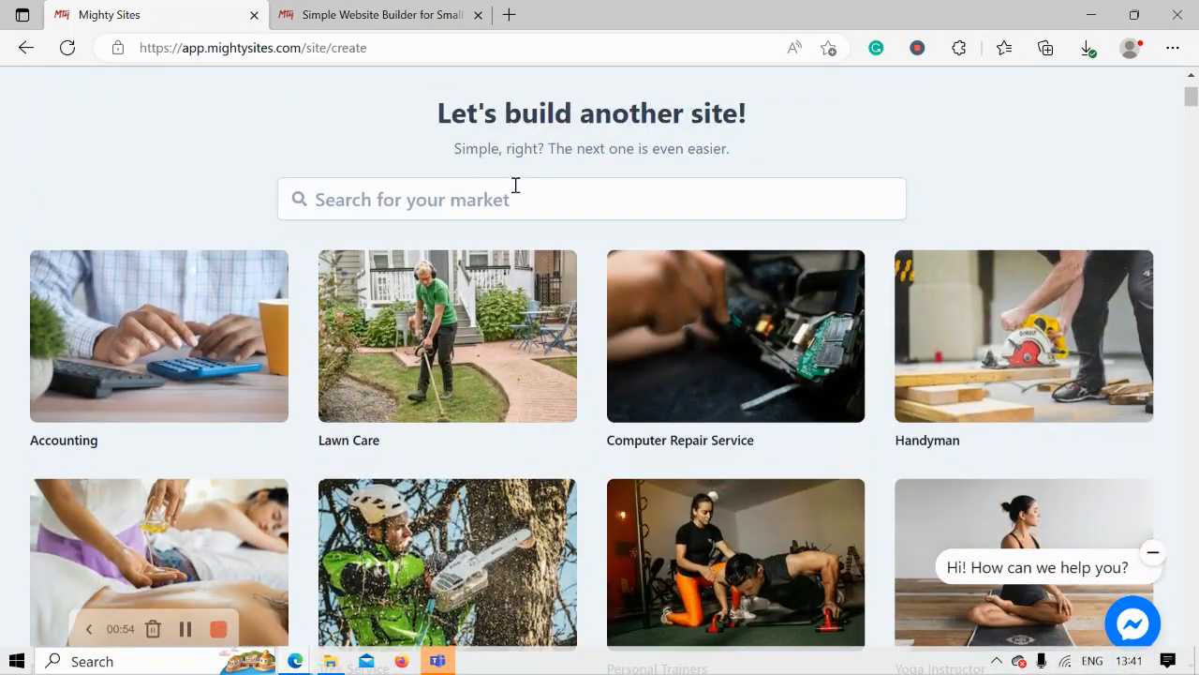
click(515, 189)
- Search the markets for 'taxi s' and start a site from the Taxi Service template
text(taxi s)
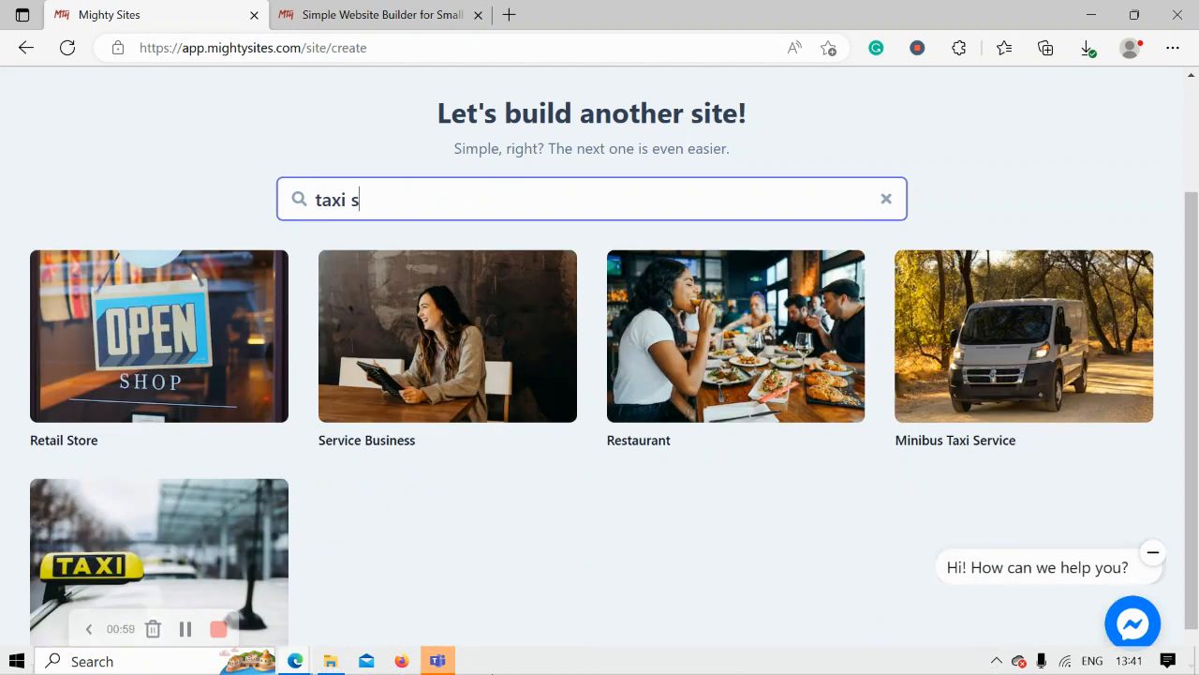
click(428, 543)
scroll(428, 543, down, 1)
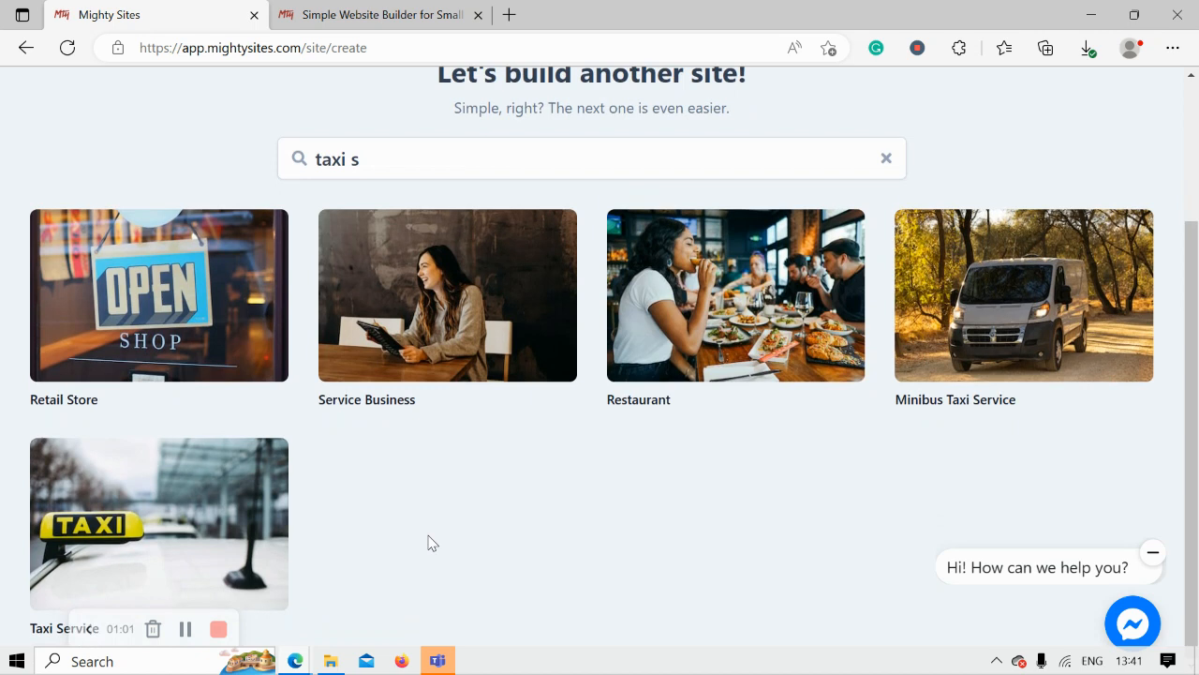
click(243, 482)
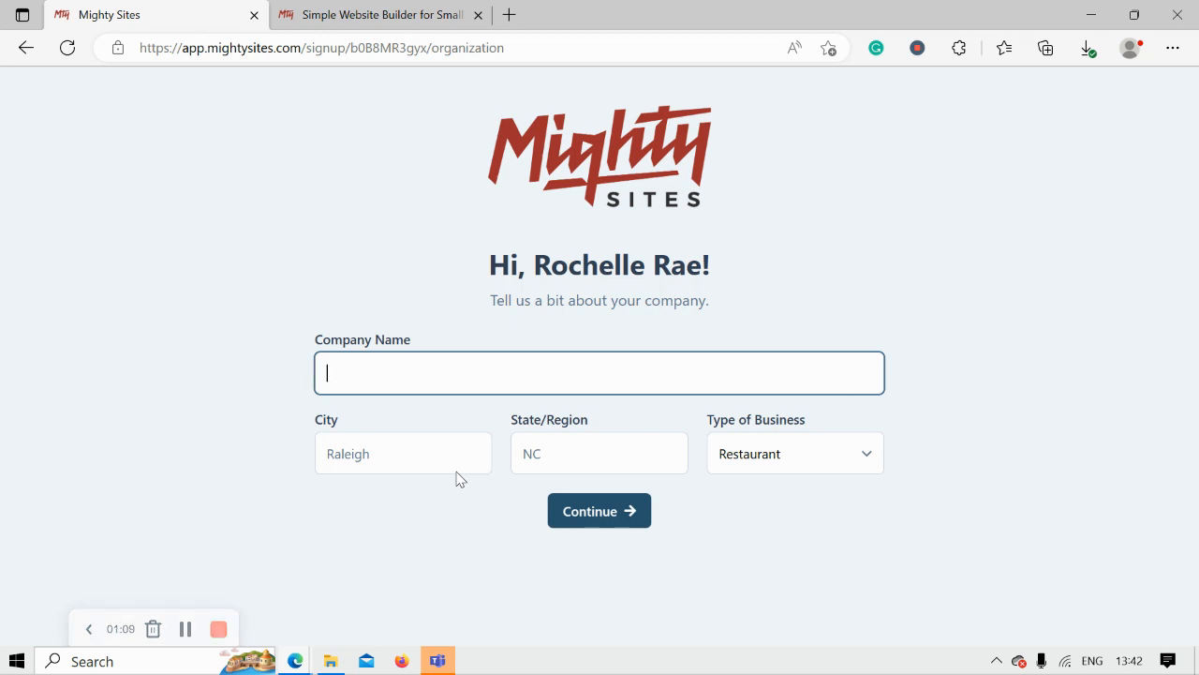
- Enter the taxi company's name in the Company Name field
key(Caps_Lock)
text(RO)
key(Caps_Lock)
text(ch)
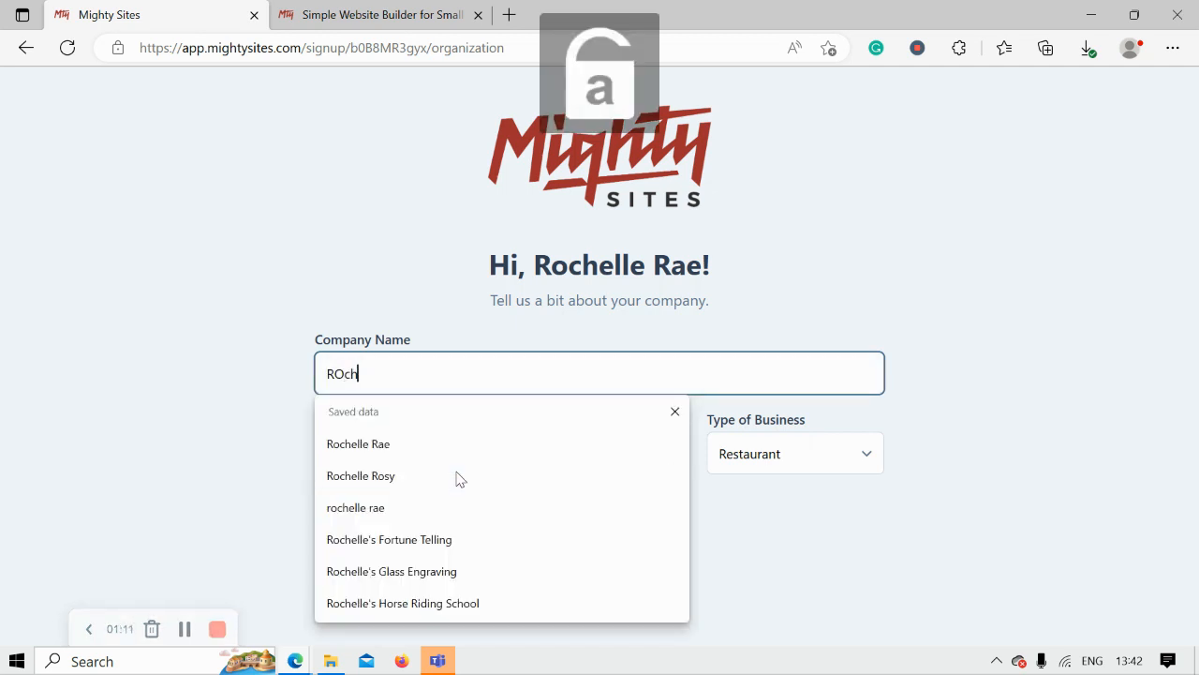
text(ochelle's)
key(Caps_Lock)
text(T)
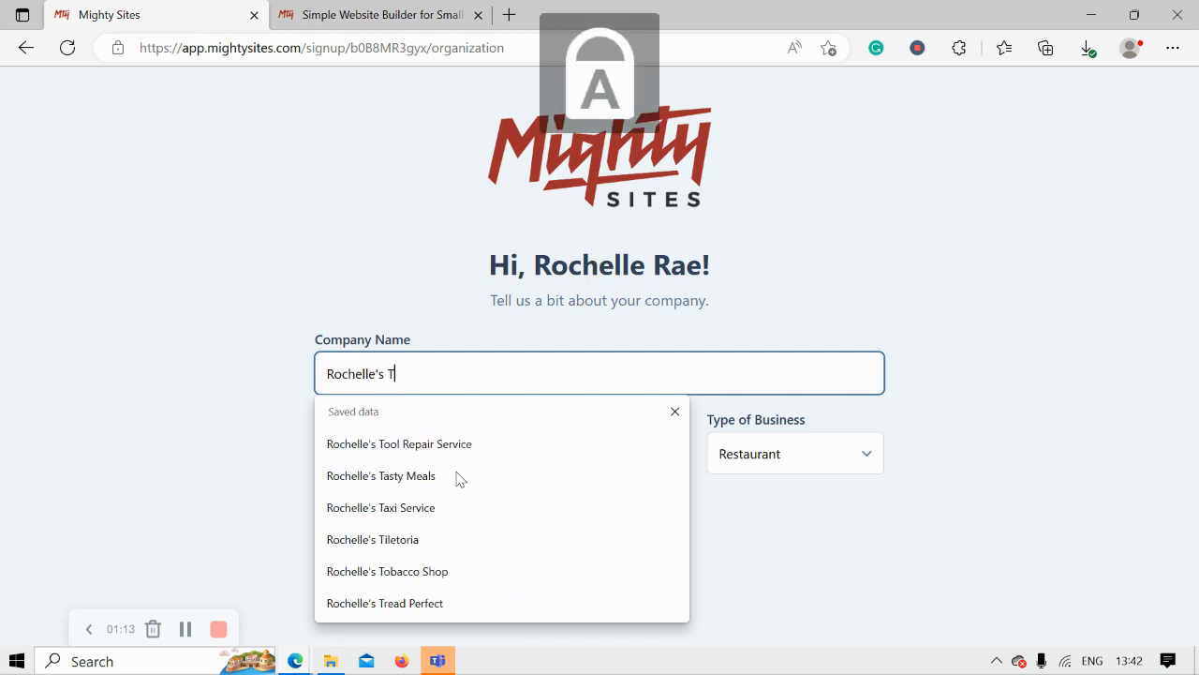
key(Caps_Lock)
text(axi)
key(Caps_Lock)
text(S)
- Enter city Denver and state Colorado, choose business type Service, and submit the details
key(Caps_Lock)
text(ervice)
click(428, 448)
key(Caps_Lock)
text(D)
key(Caps_Lock)
text(enver)
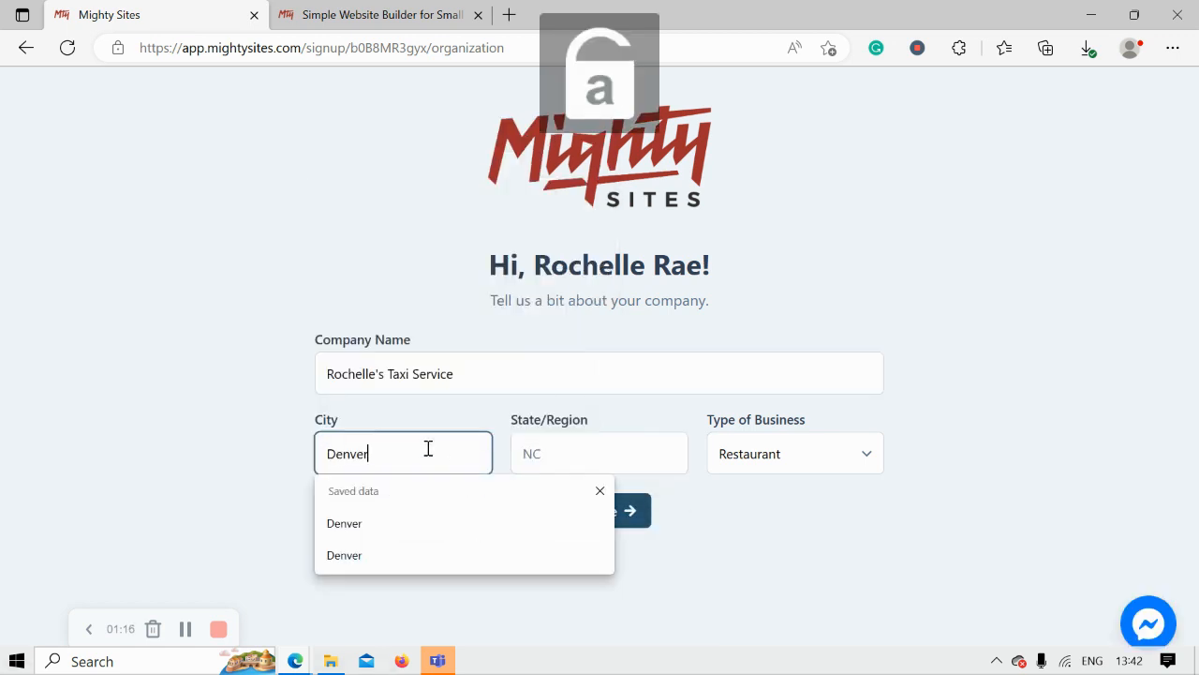
click(571, 452)
key(Caps_Lock)
text(C)
key(Caps_Lock)
text(olorado)
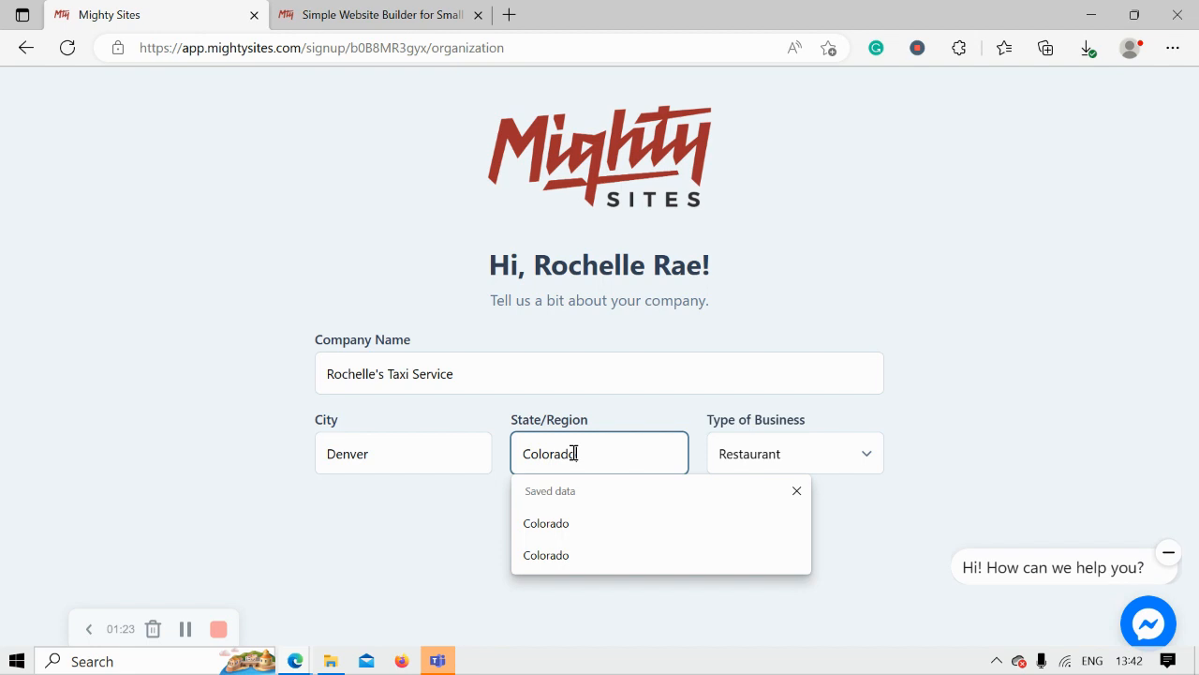
click(967, 447)
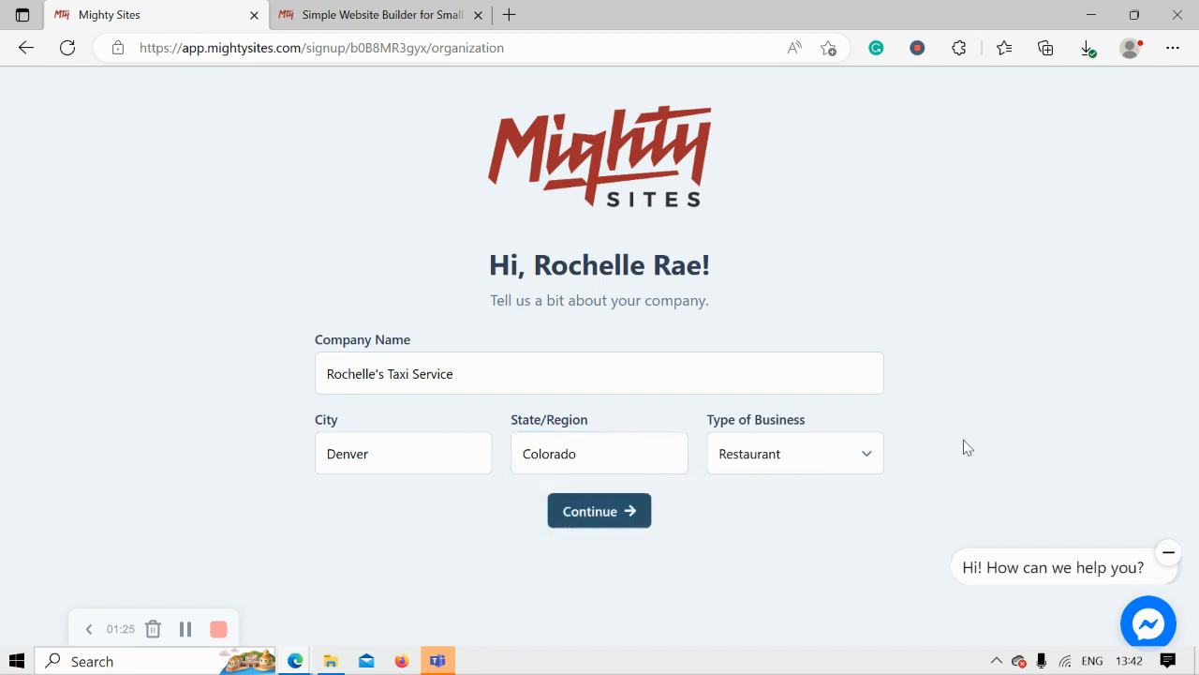
click(824, 468)
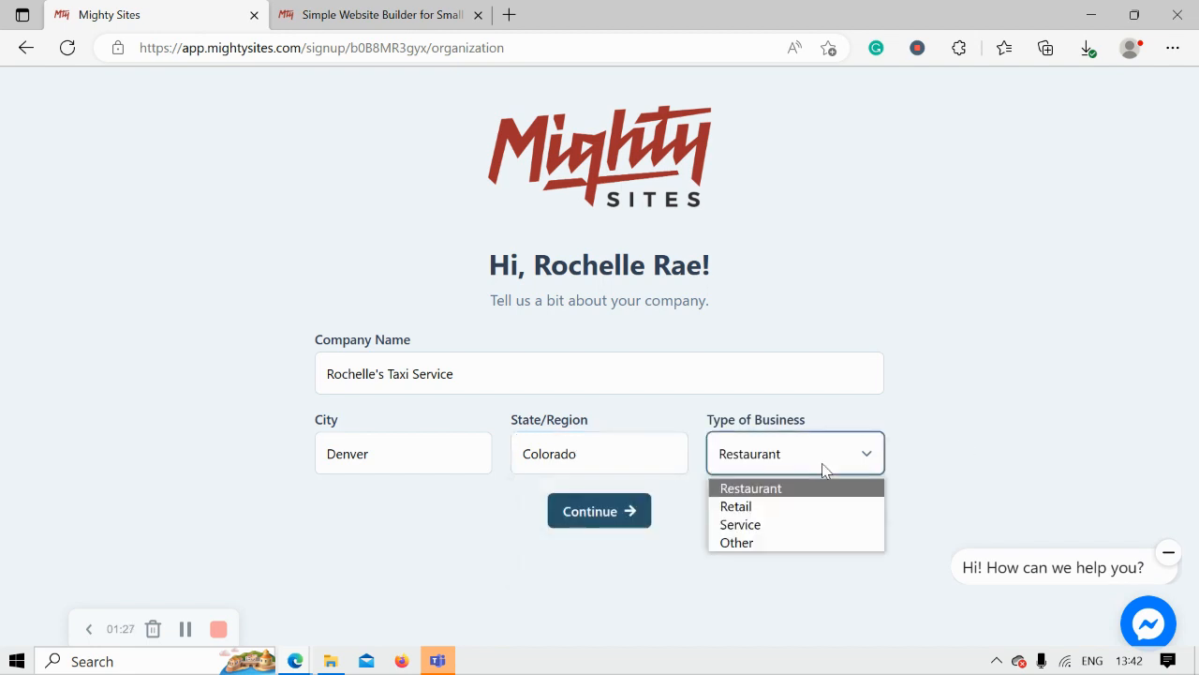
click(774, 527)
click(610, 508)
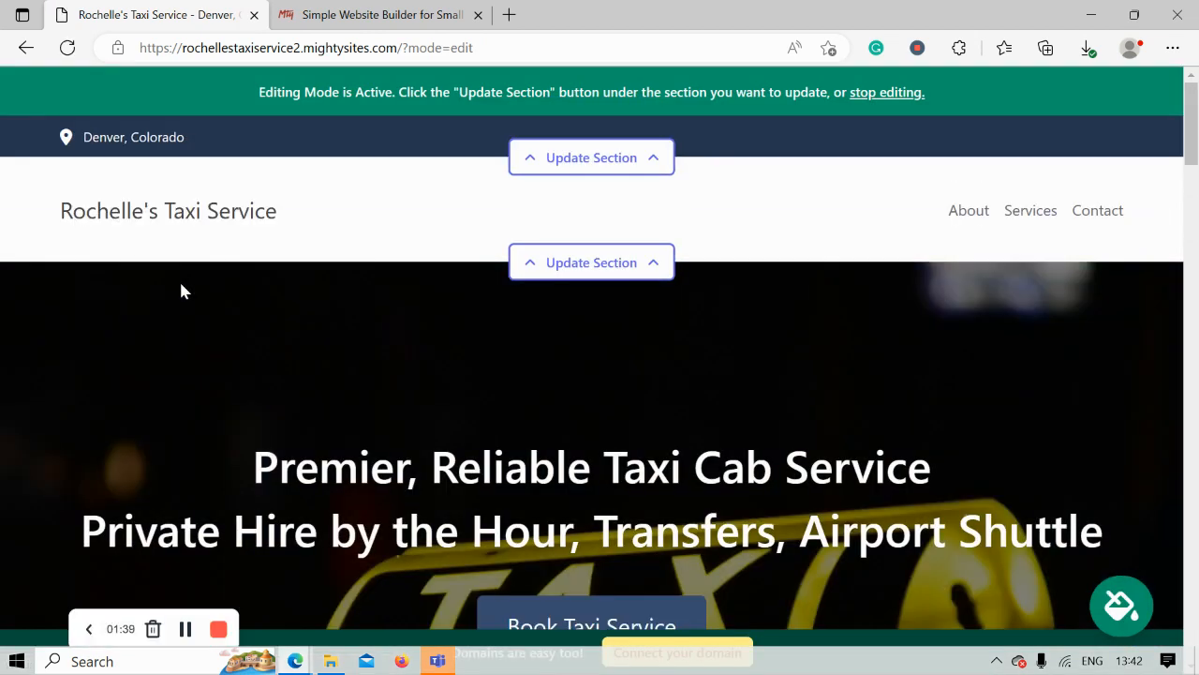
scroll(181, 291, down, 3)
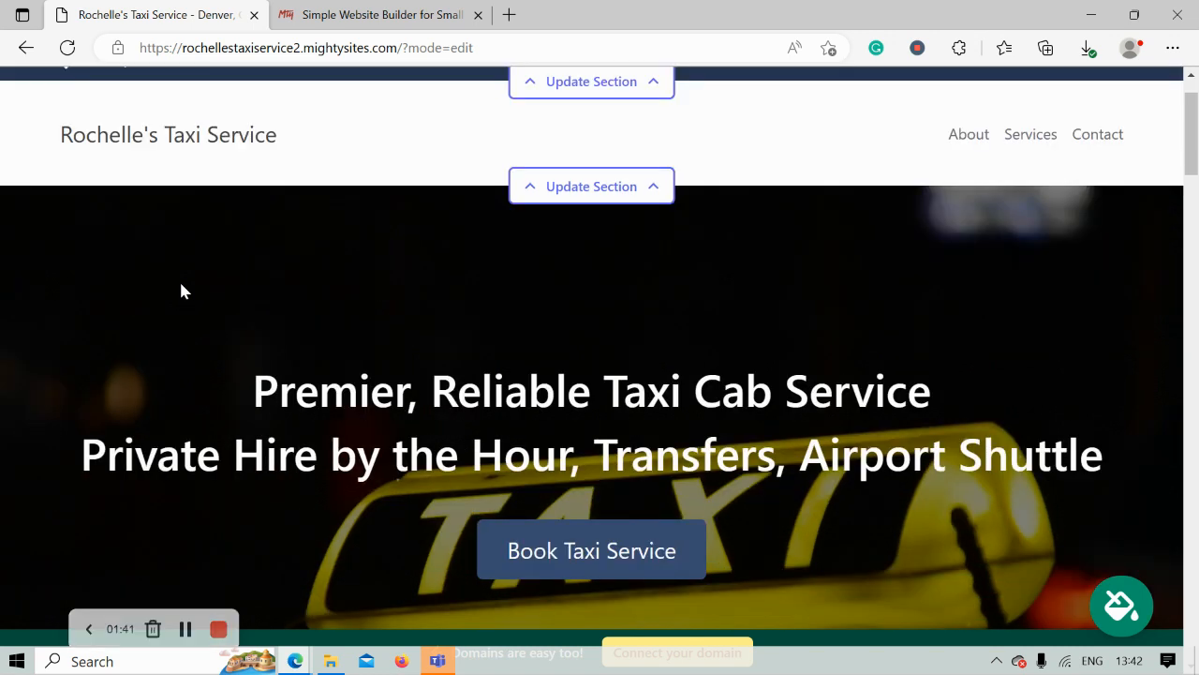
scroll(181, 290, down, 1)
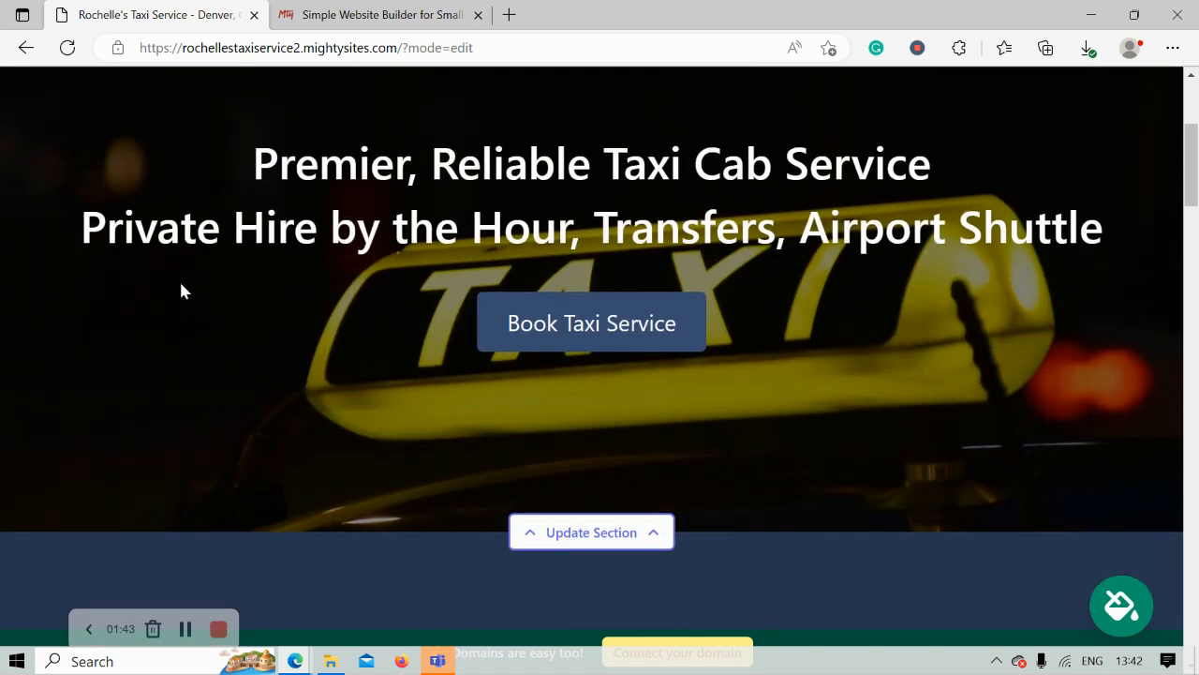
scroll(181, 291, down, 5)
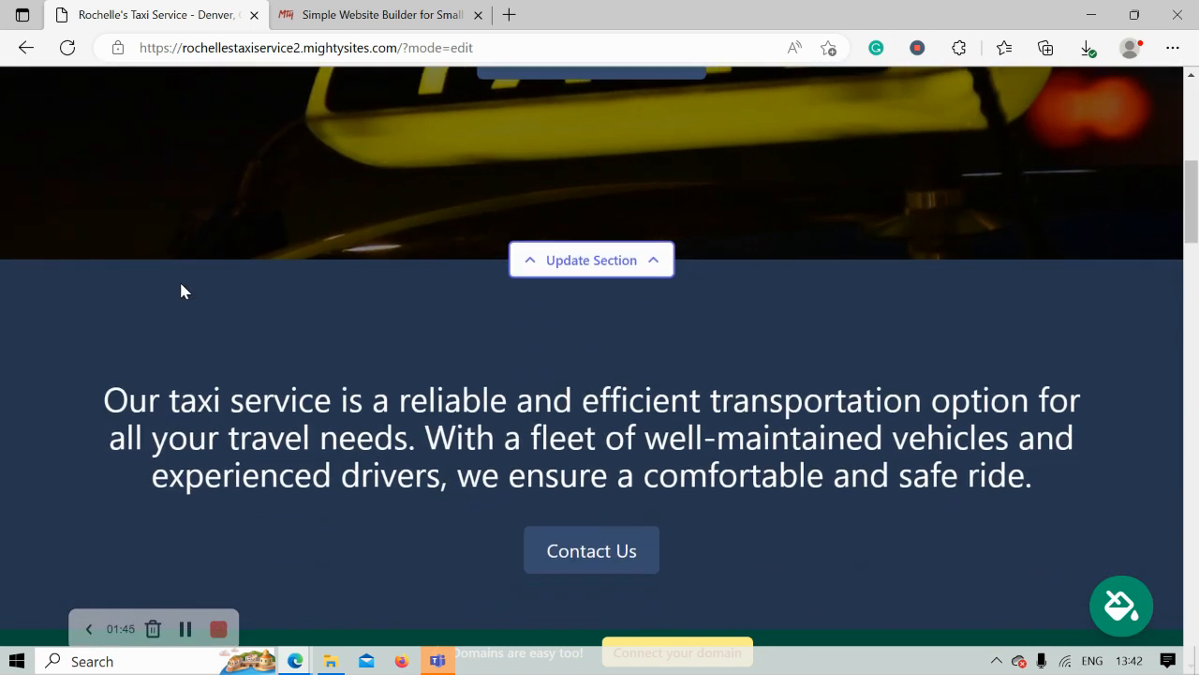
scroll(181, 291, down, 5)
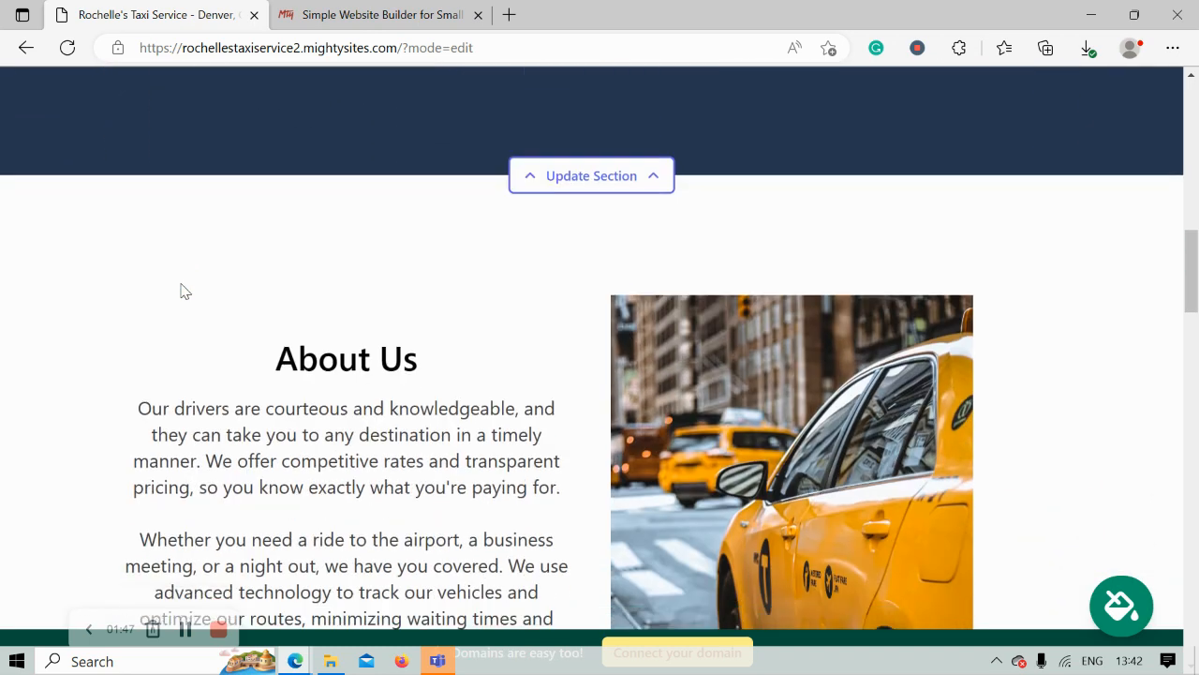
scroll(181, 290, down, 3)
drag(277, 150, 555, 491)
click(329, 594)
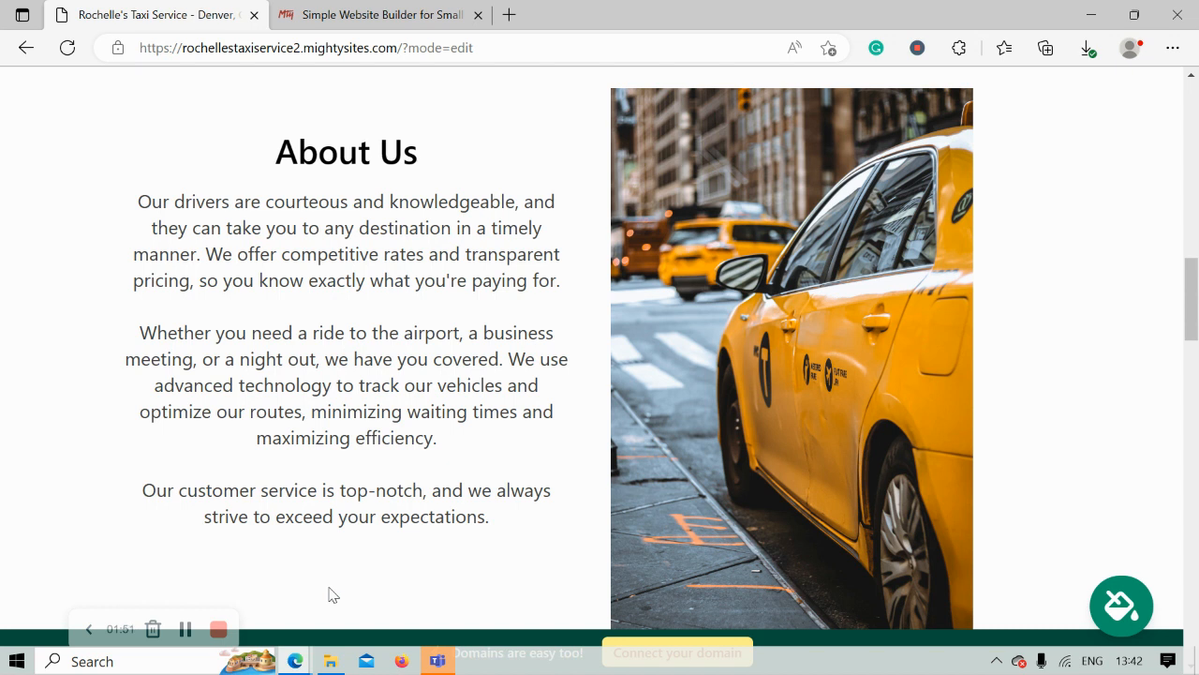
scroll(522, 504, down, 1)
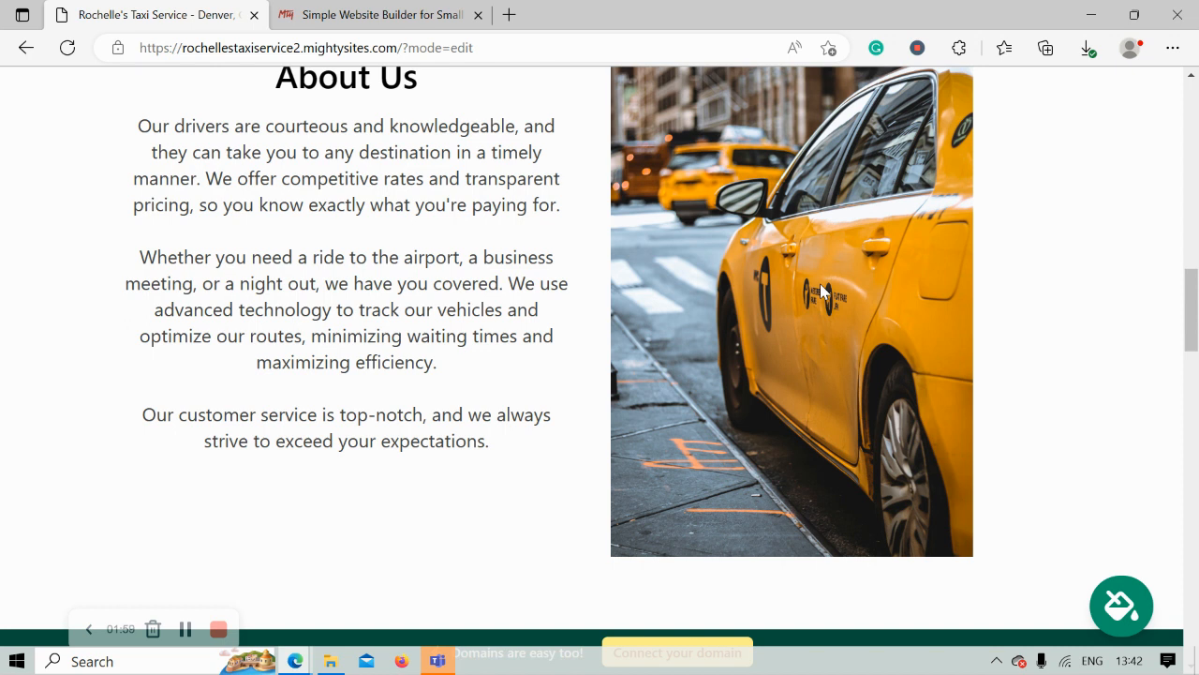
scroll(820, 284, down, 5)
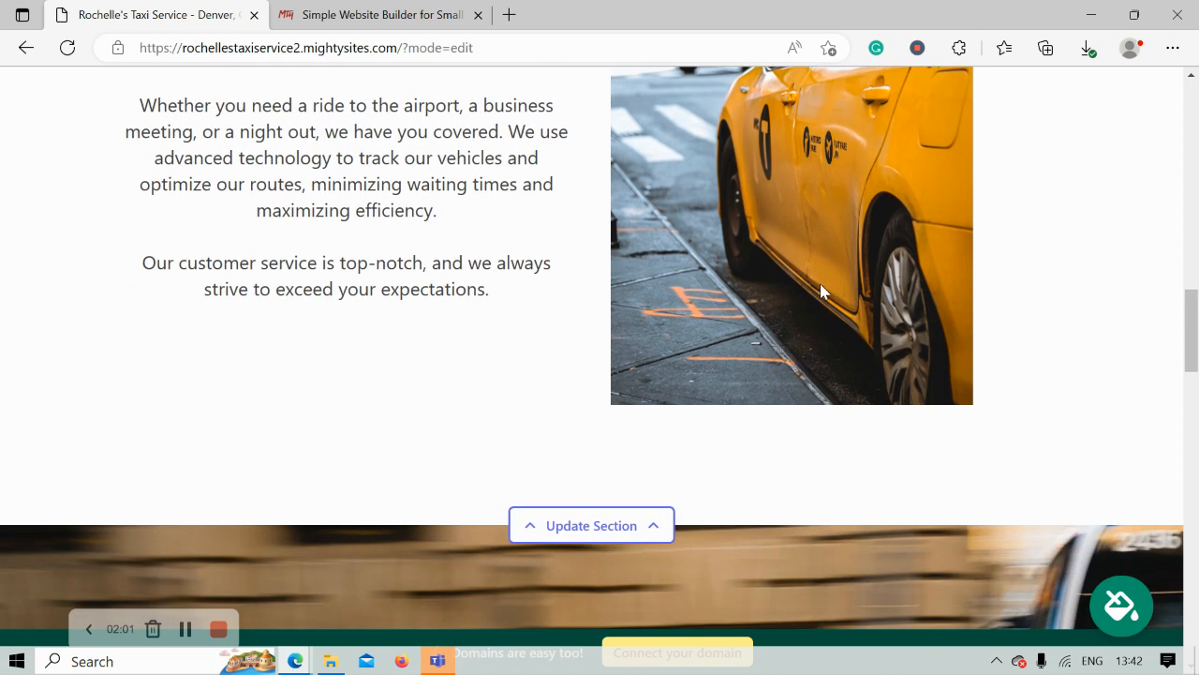
scroll(821, 290, down, 5)
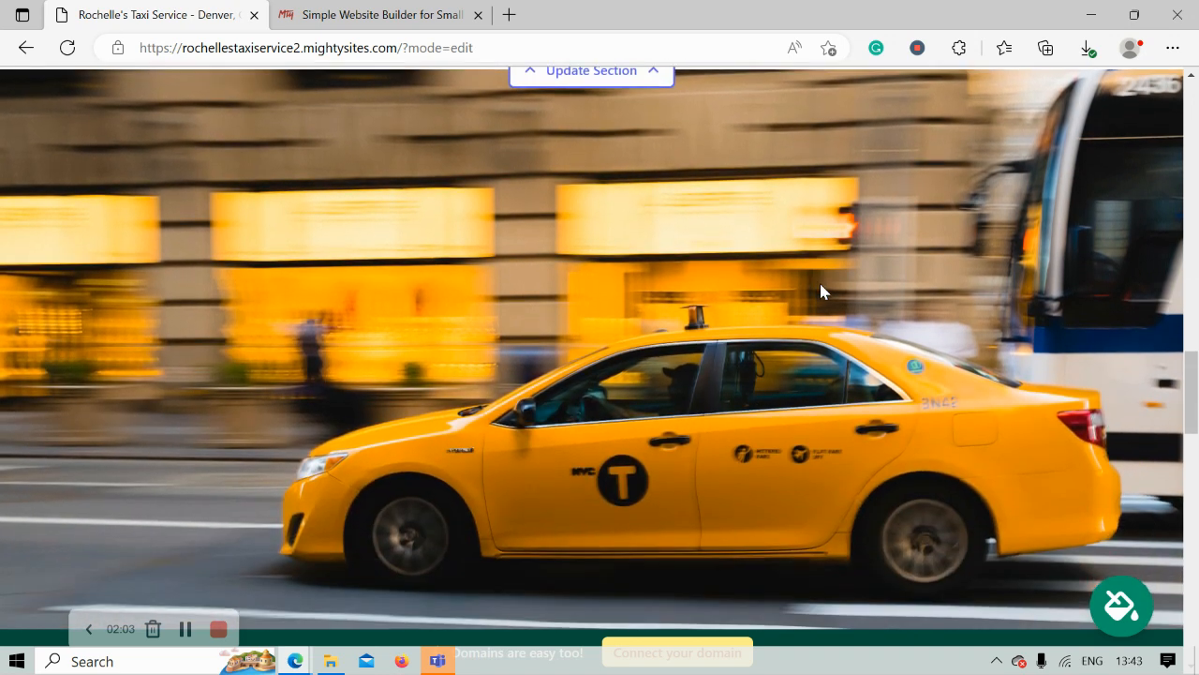
scroll(819, 290, down, 1)
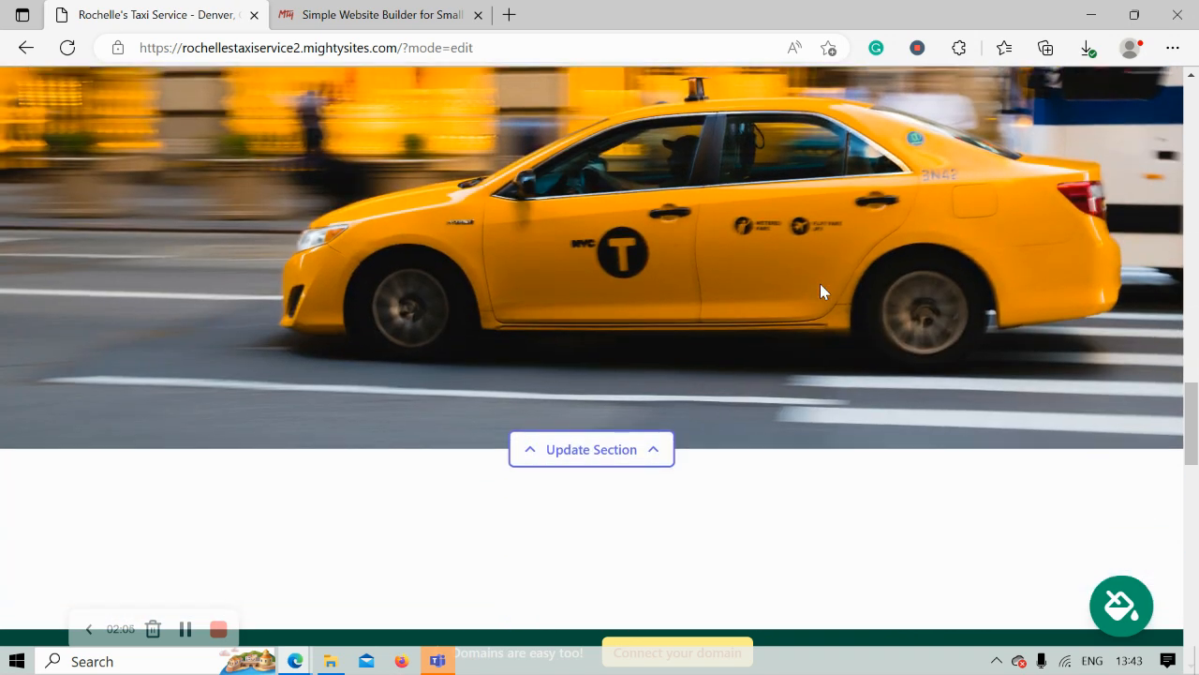
scroll(820, 290, down, 1)
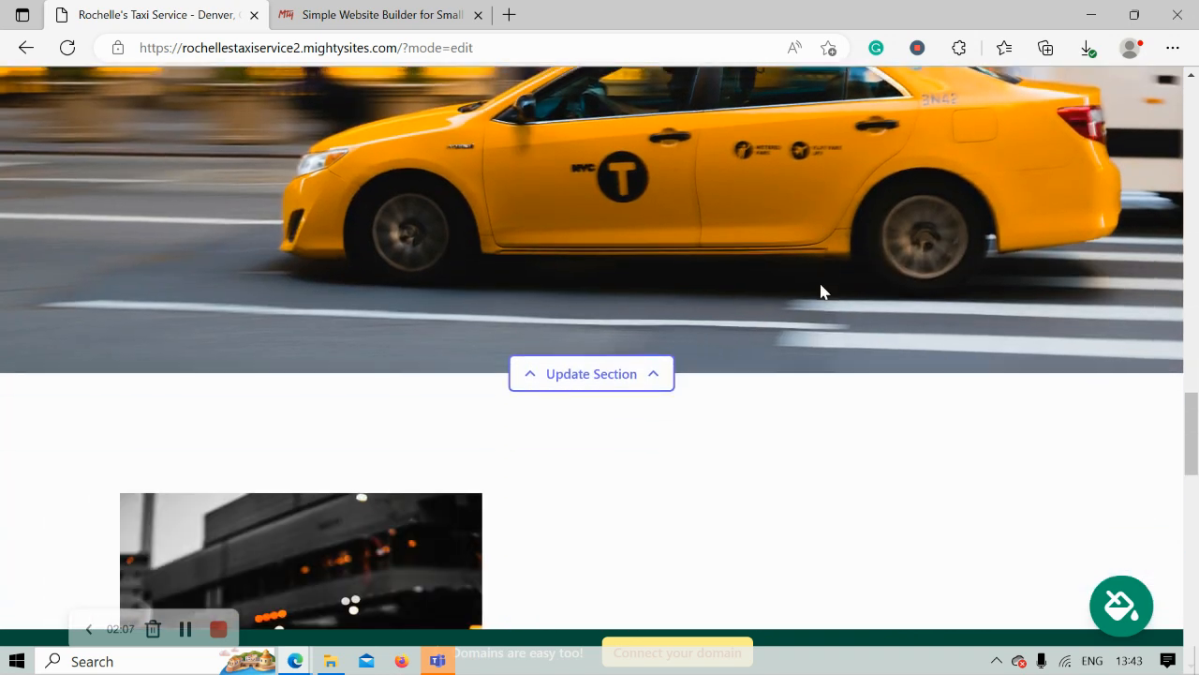
scroll(821, 291, down, 4)
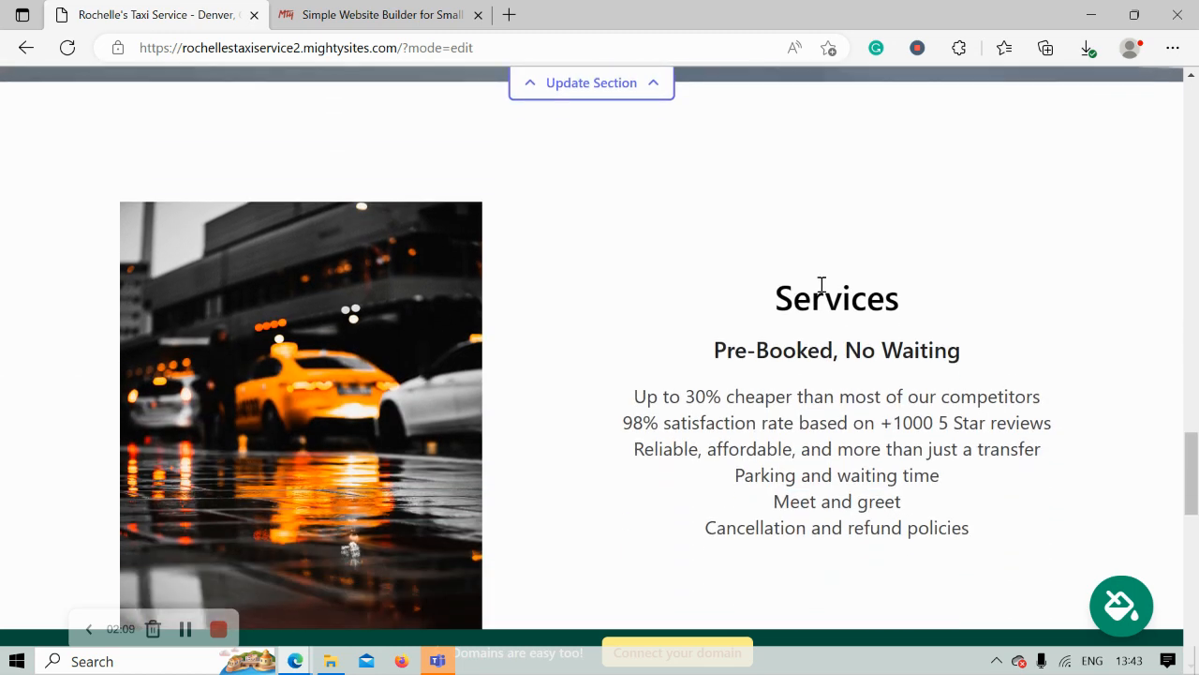
scroll(821, 288, down, 5)
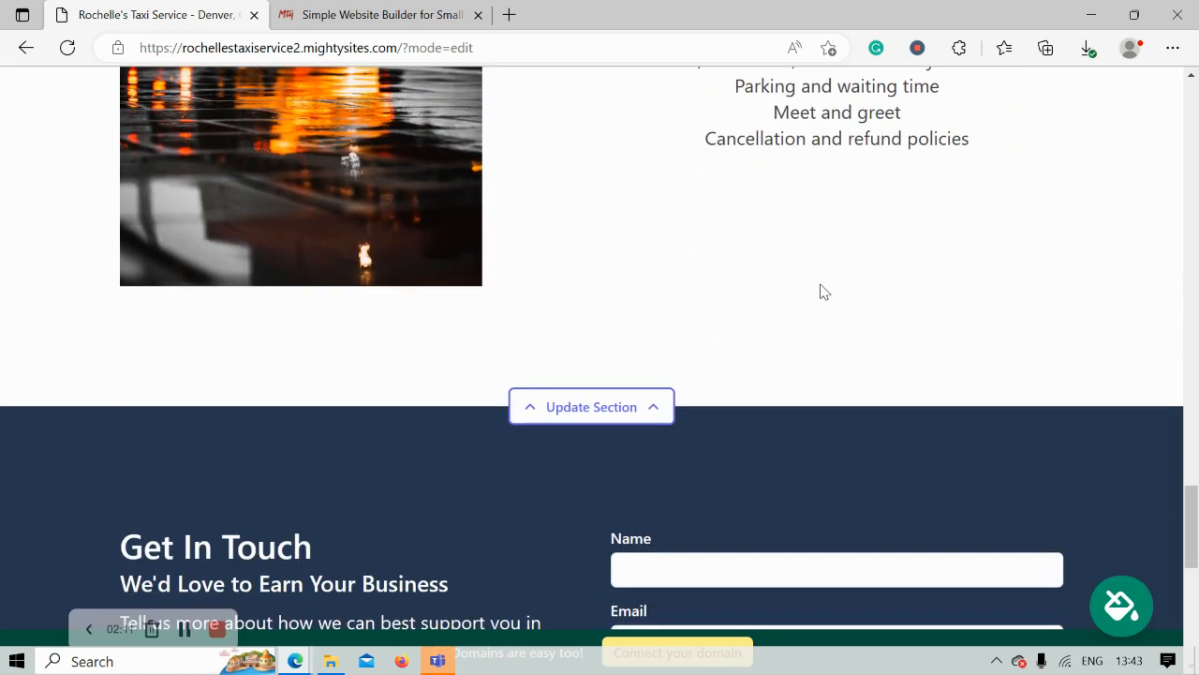
scroll(820, 291, down, 5)
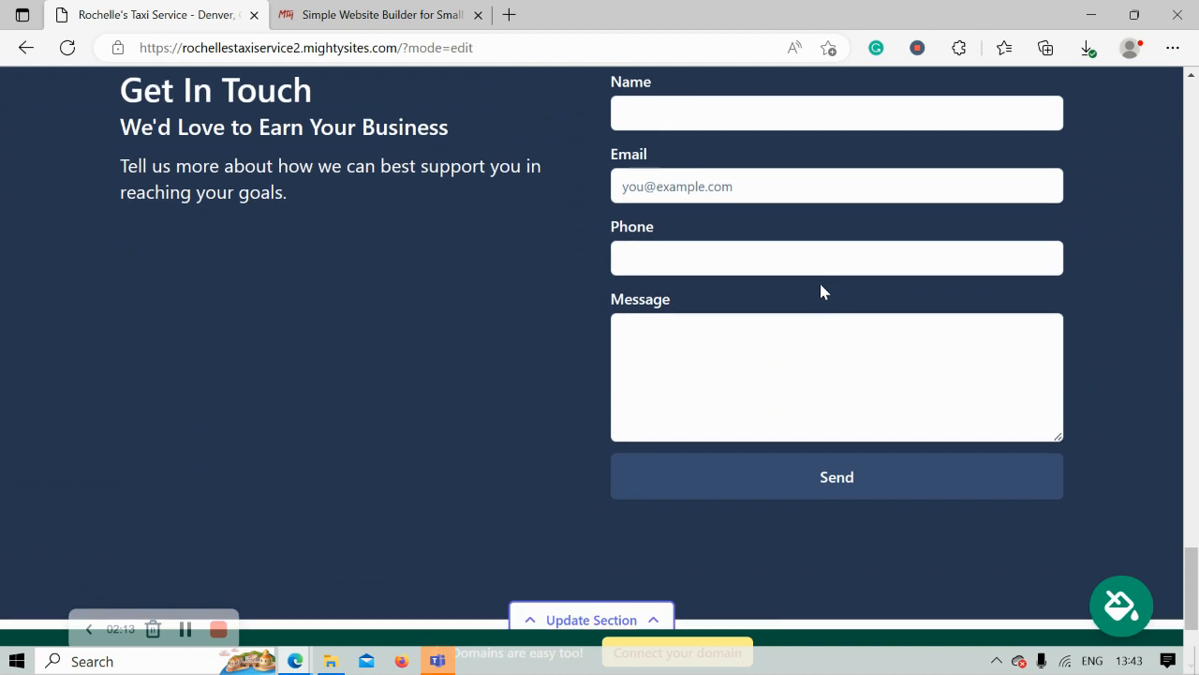
scroll(821, 292, down, 1)
scroll(821, 292, up, 2)
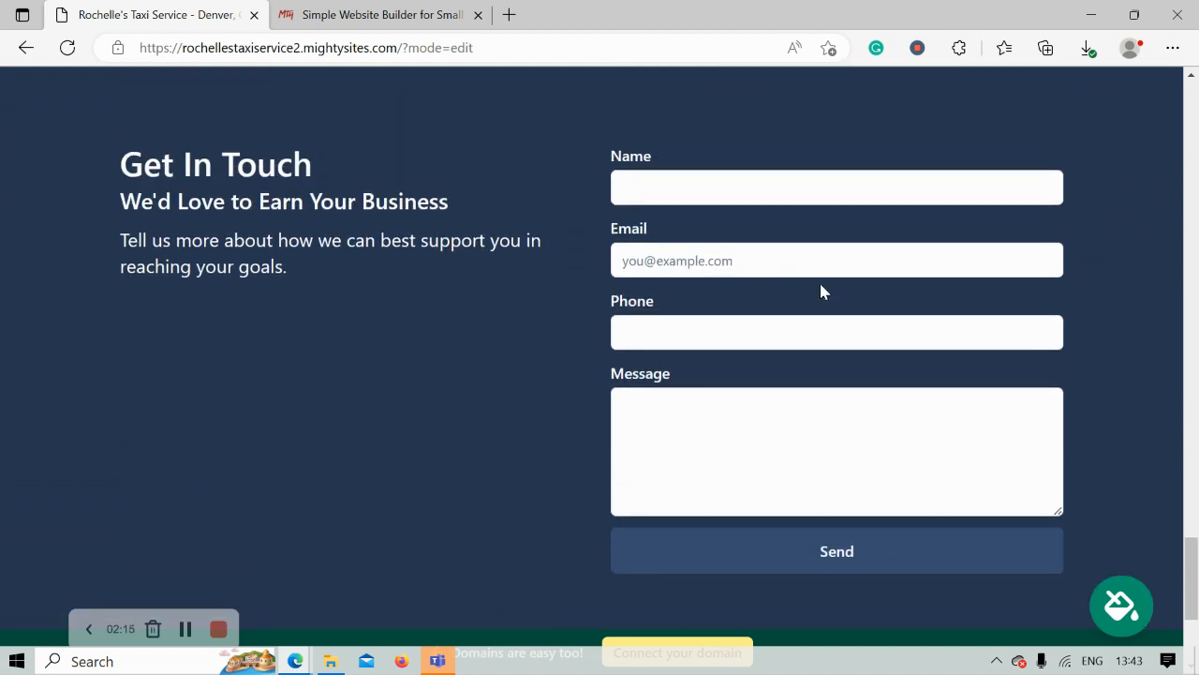
scroll(821, 291, up, 4)
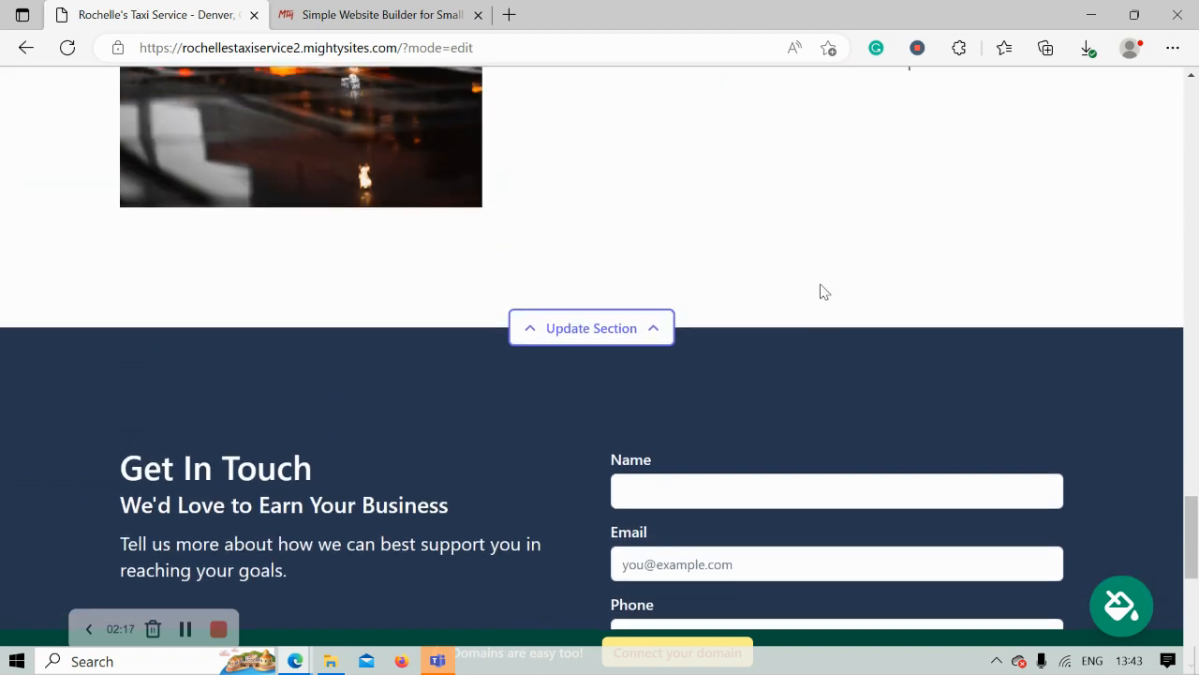
scroll(820, 291, up, 5)
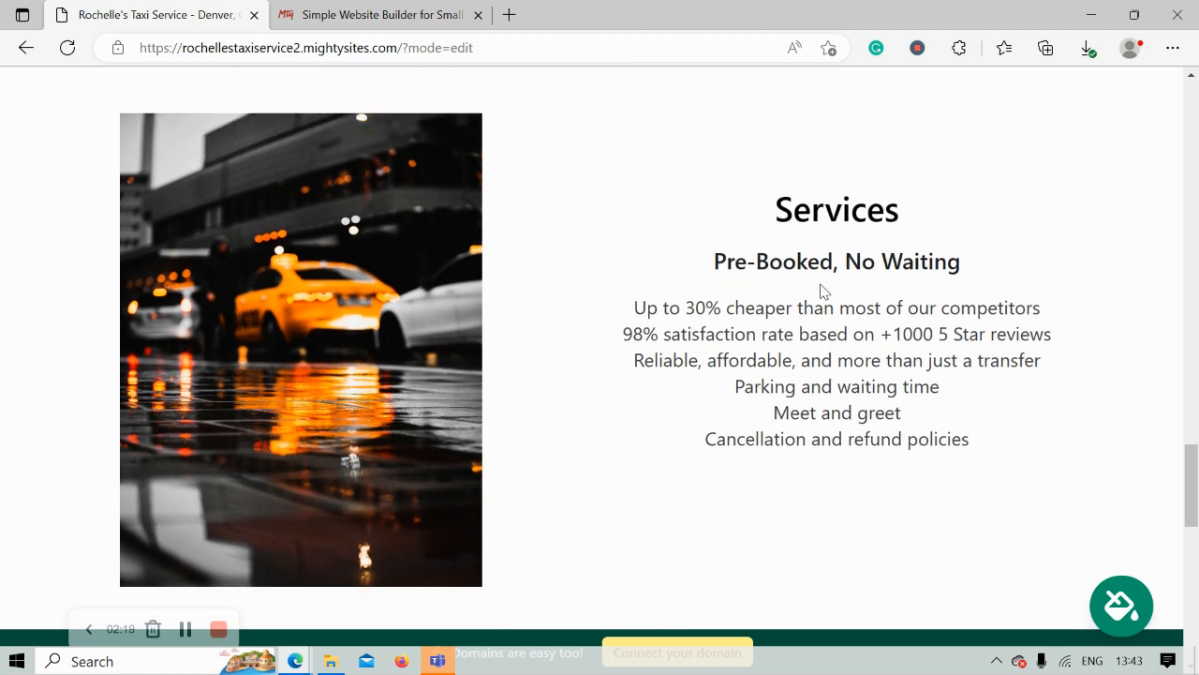
scroll(820, 291, up, 2)
scroll(821, 291, up, 1)
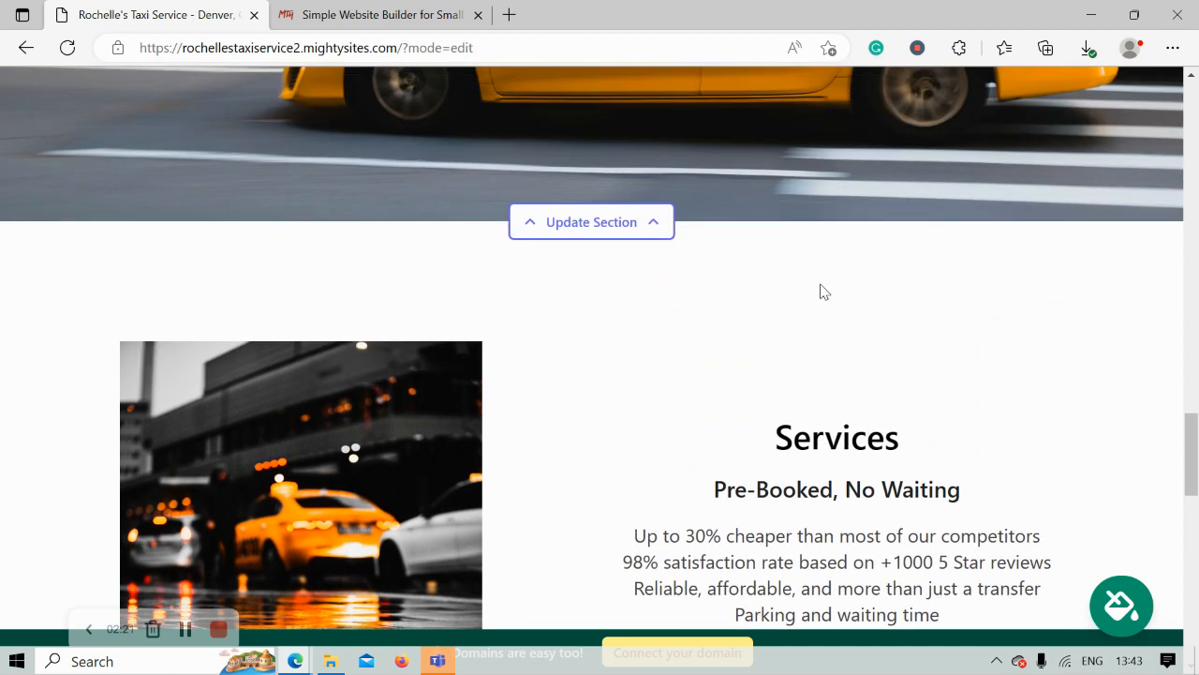
scroll(821, 291, up, 6)
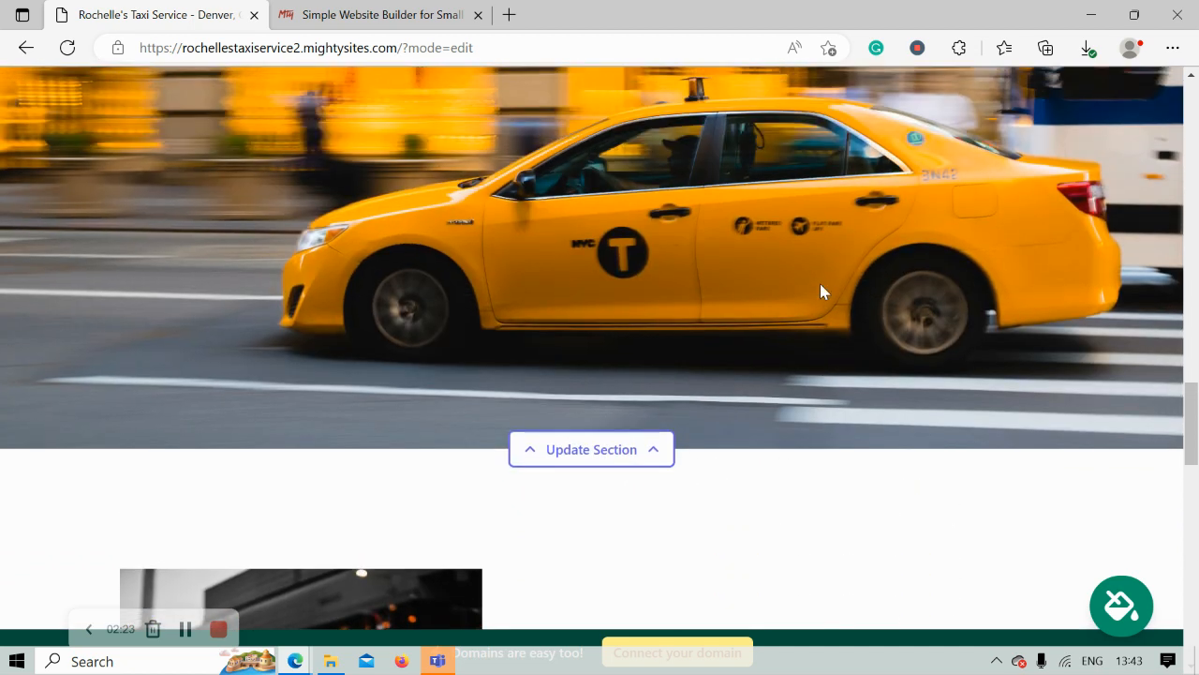
scroll(820, 291, up, 5)
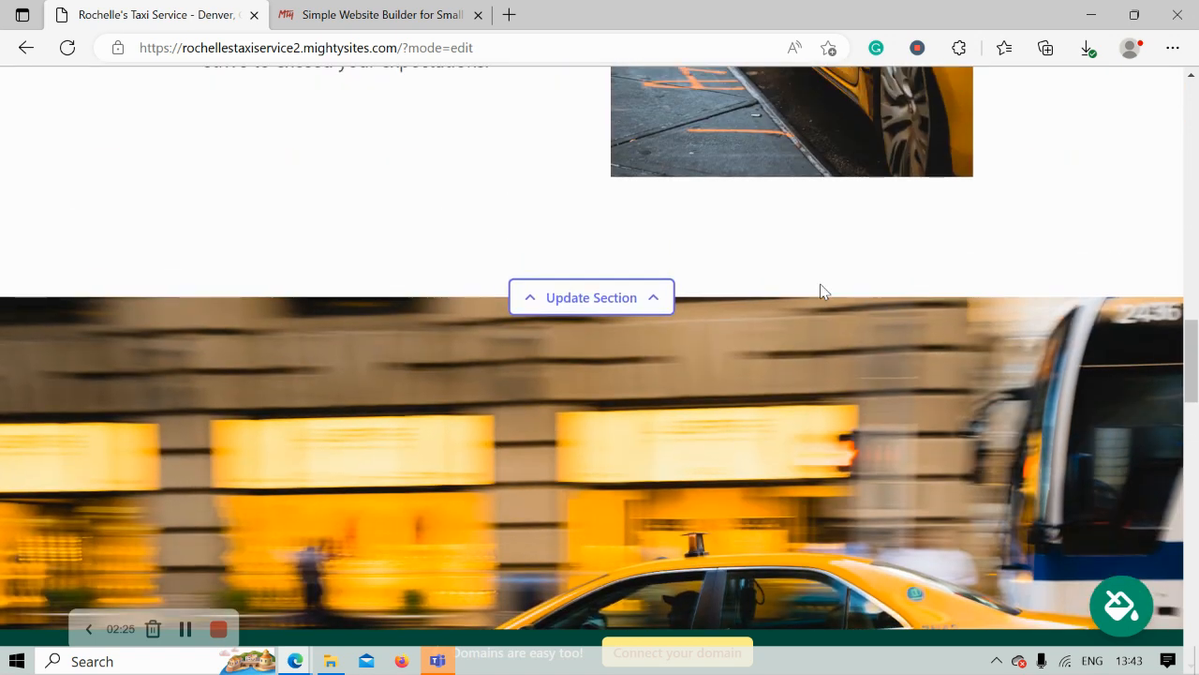
scroll(821, 291, up, 1)
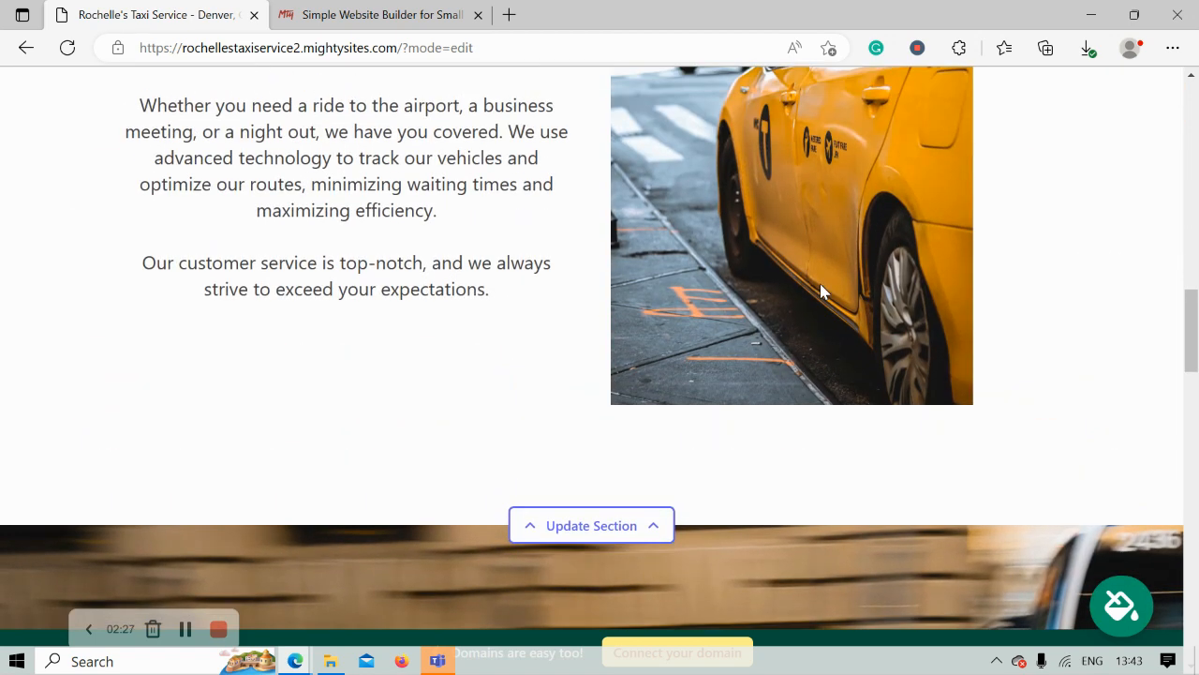
scroll(821, 292, up, 6)
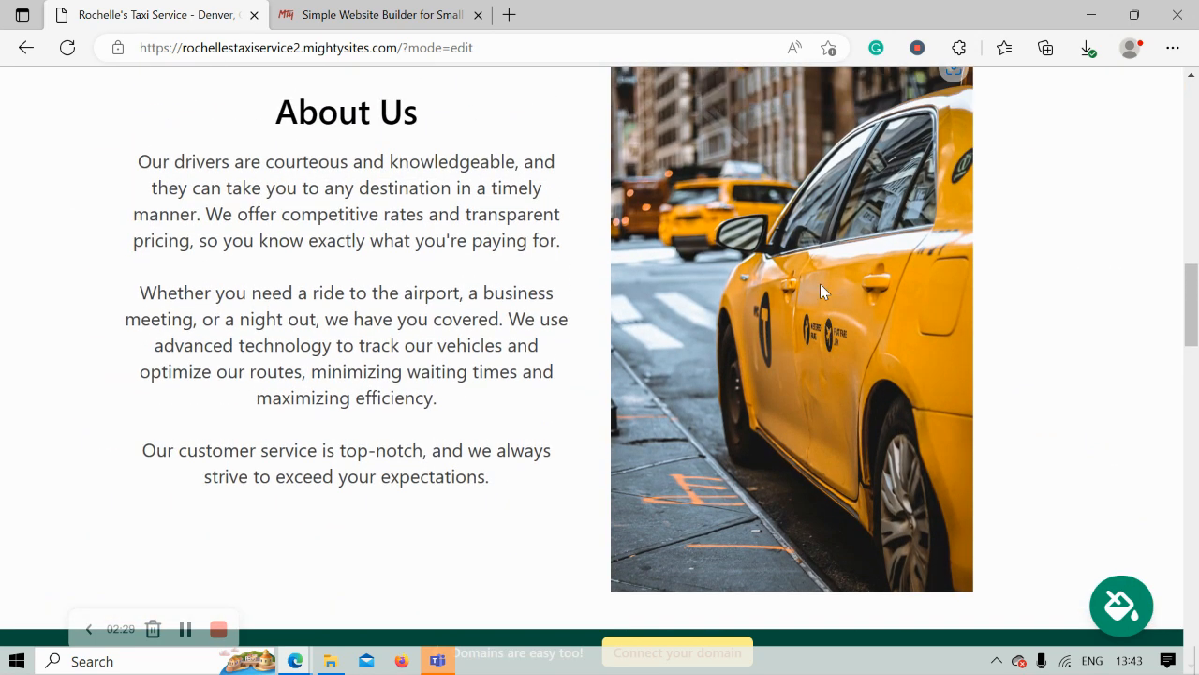
scroll(821, 291, up, 6)
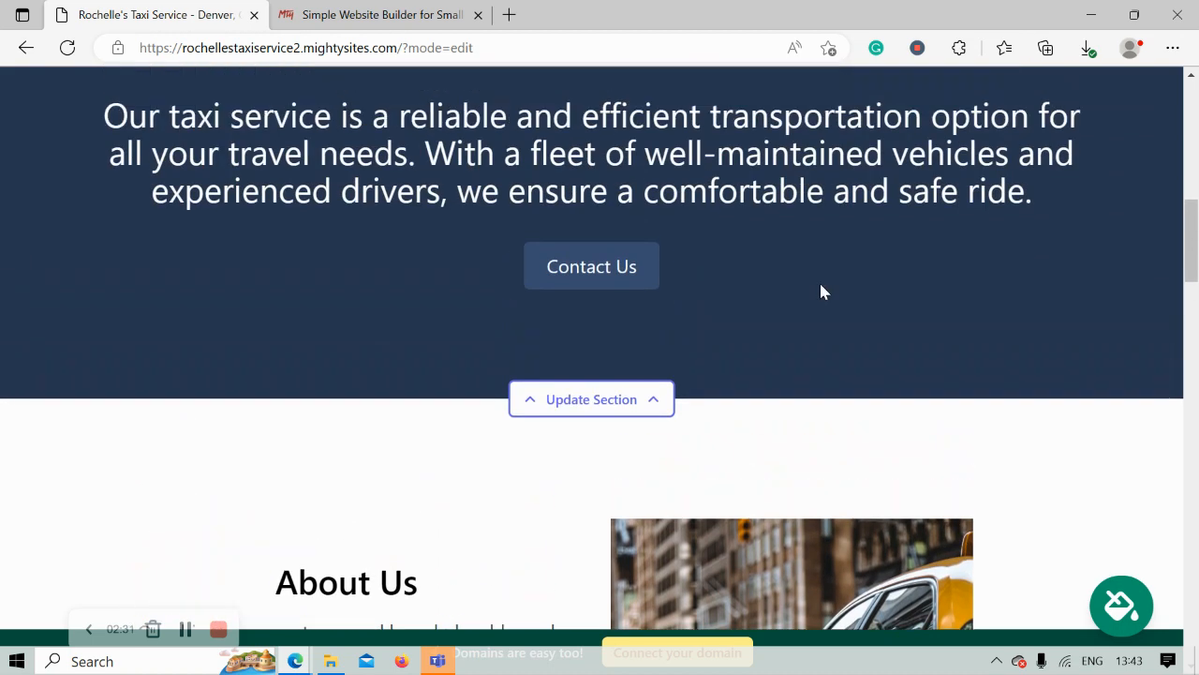
scroll(821, 291, up, 7)
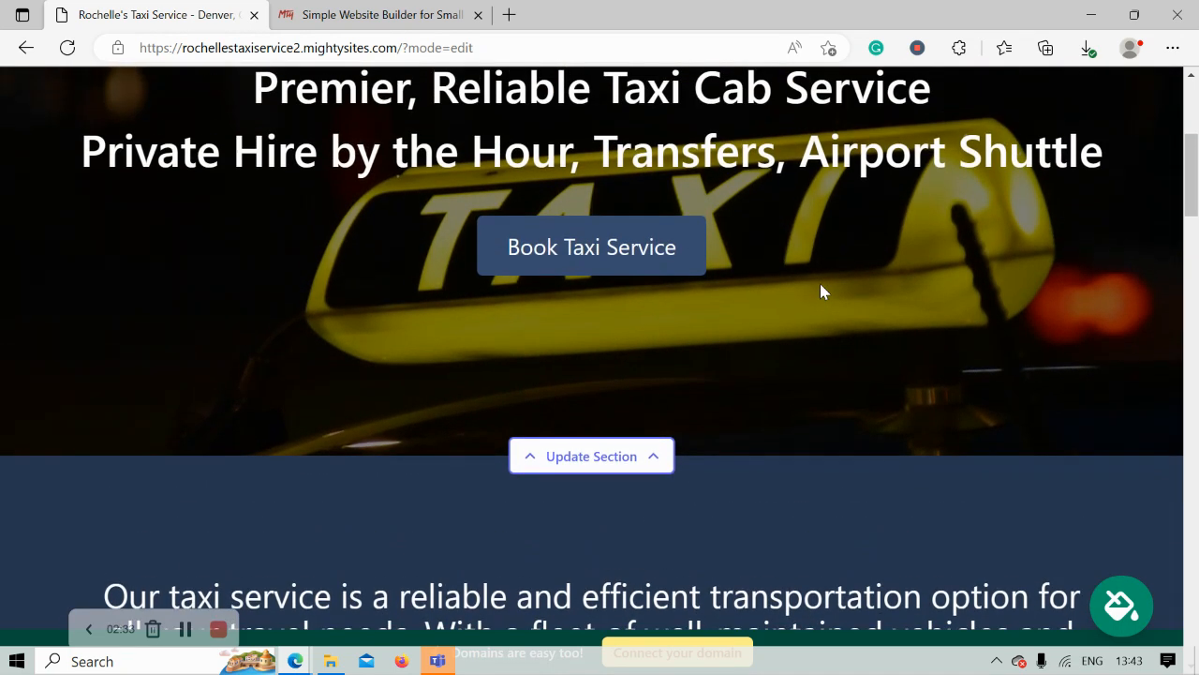
scroll(822, 284, up, 2)
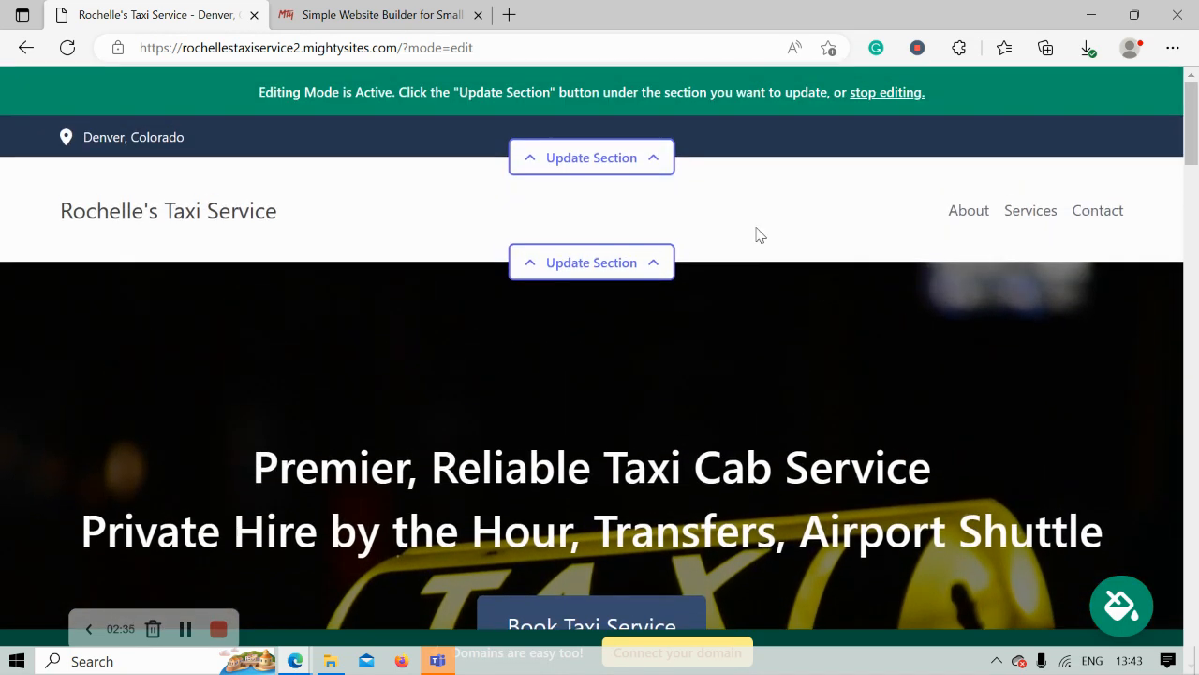
- In the top bar's location editor, enter the organization email and phone number, showing the email in the header
click(622, 161)
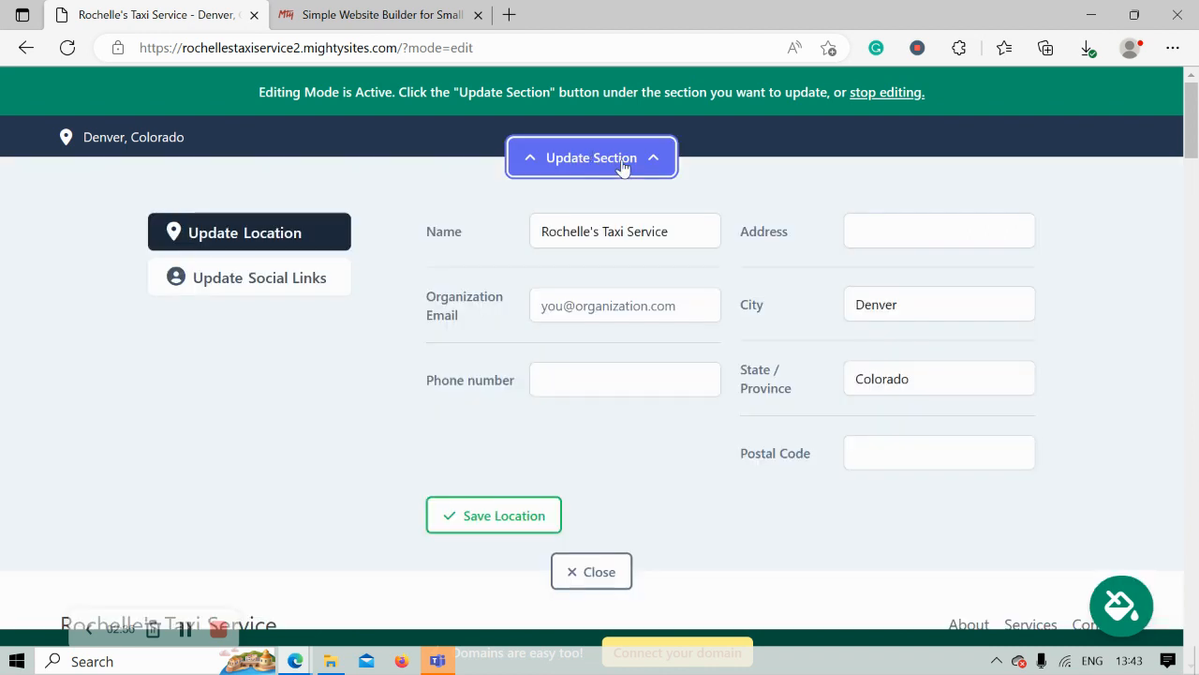
click(625, 304)
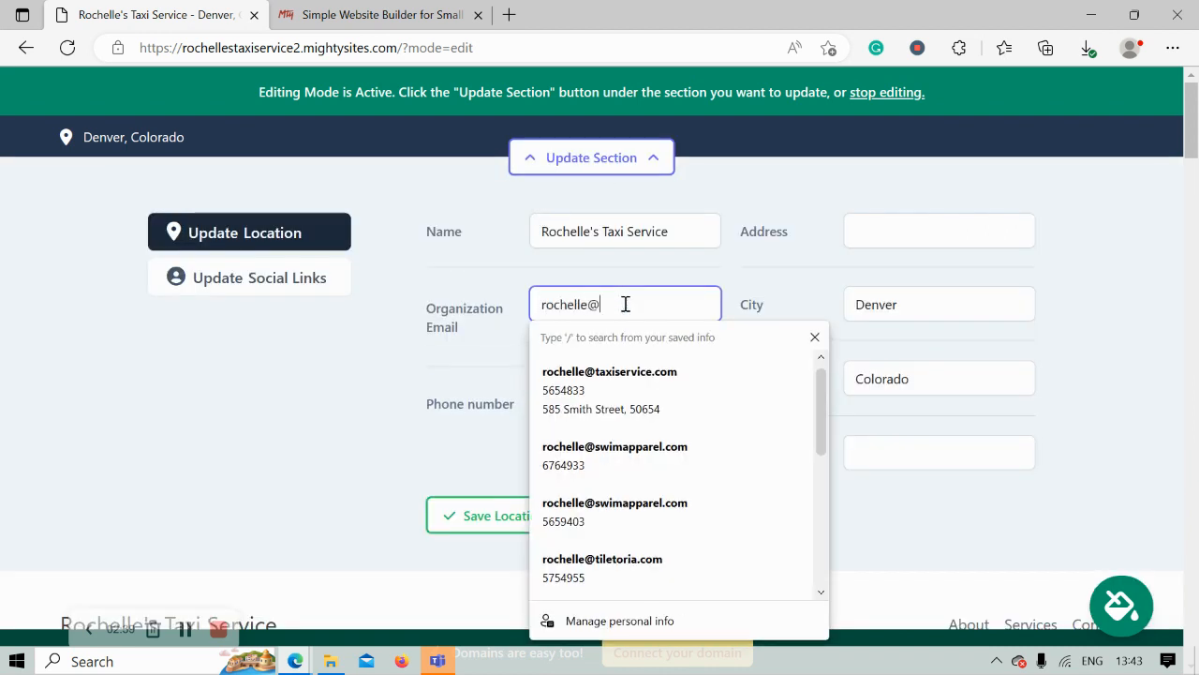
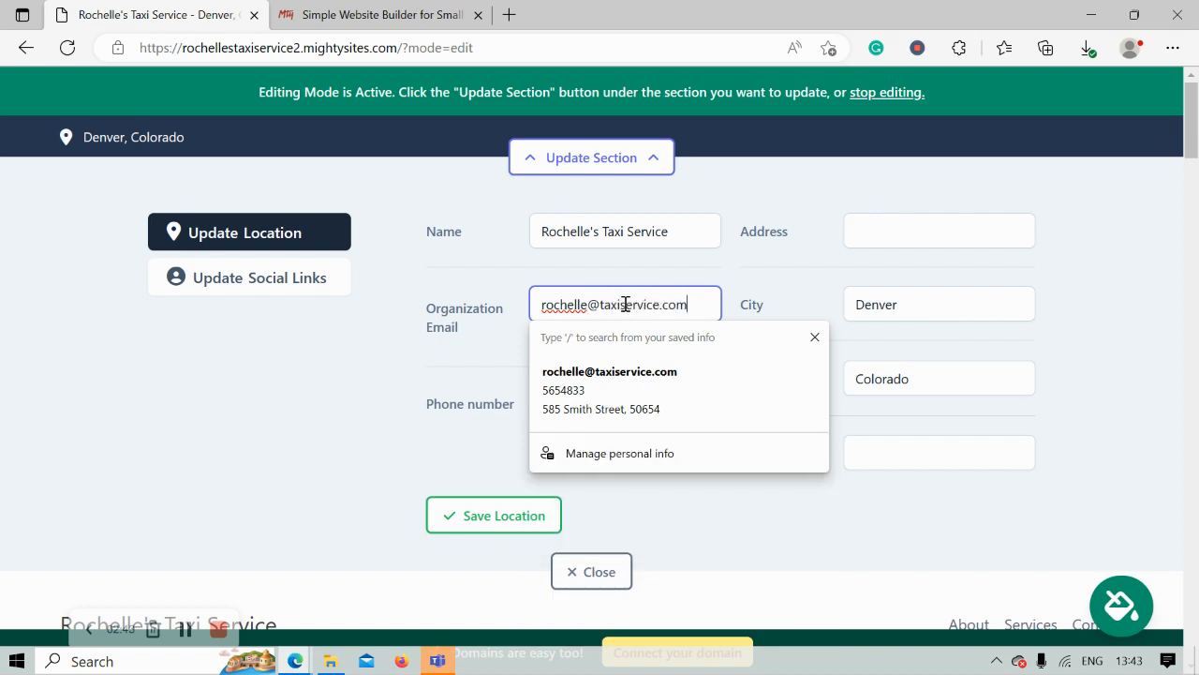
click(577, 399)
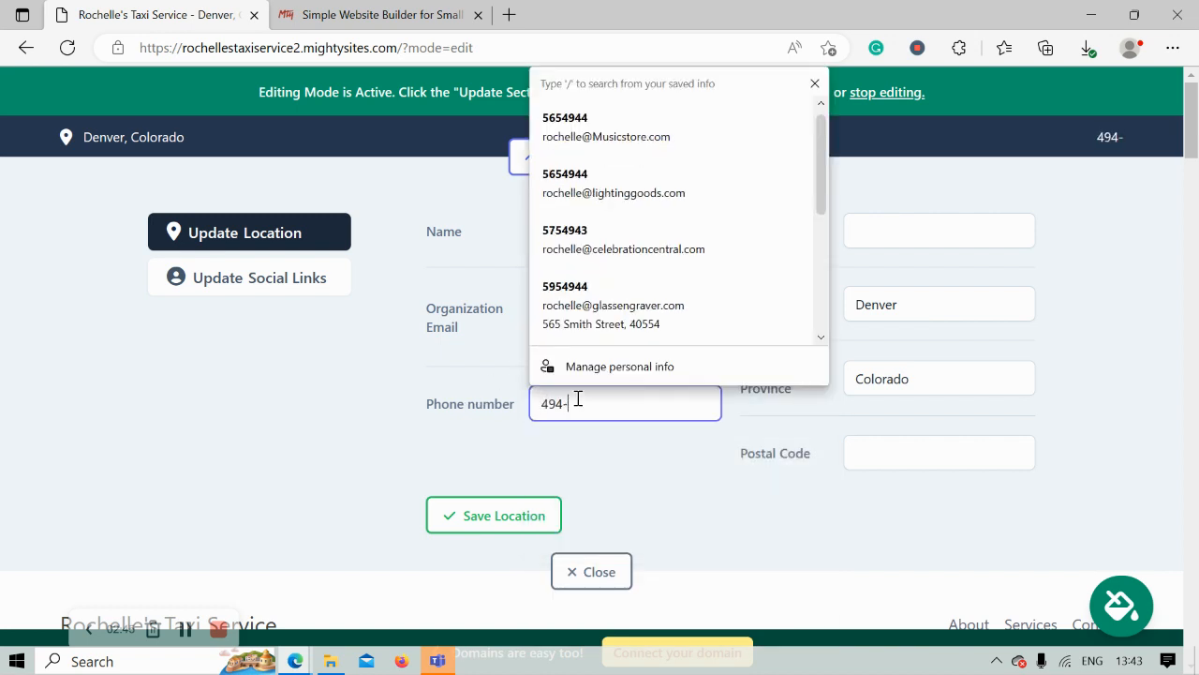
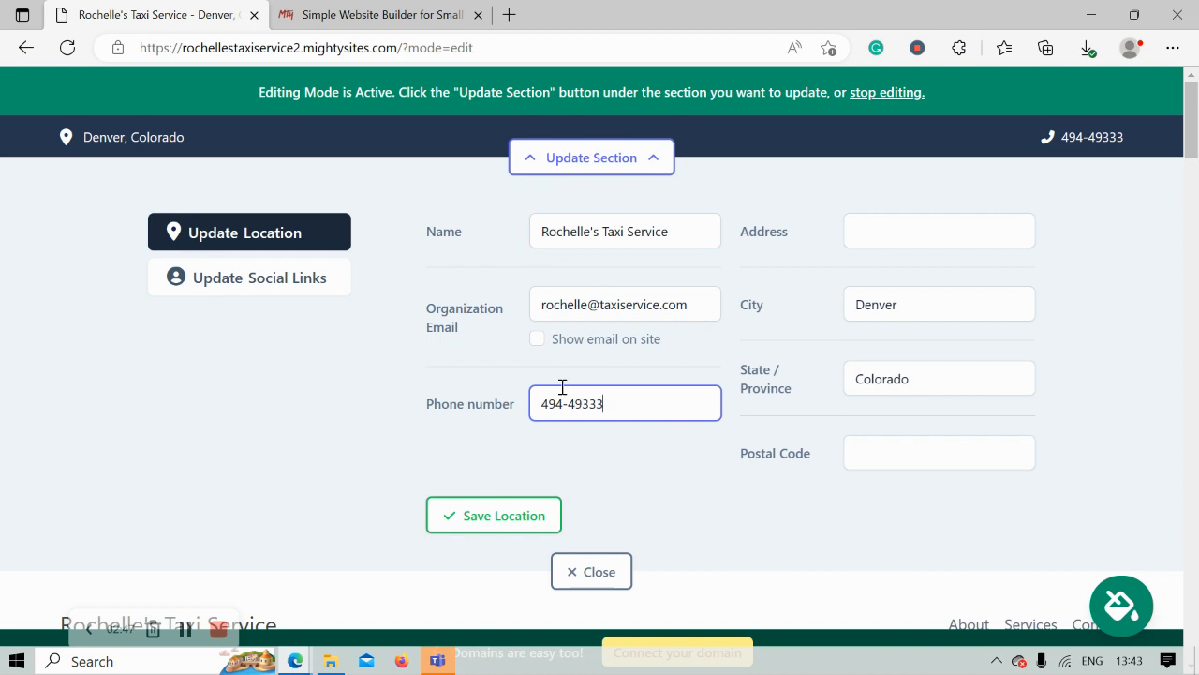
click(537, 339)
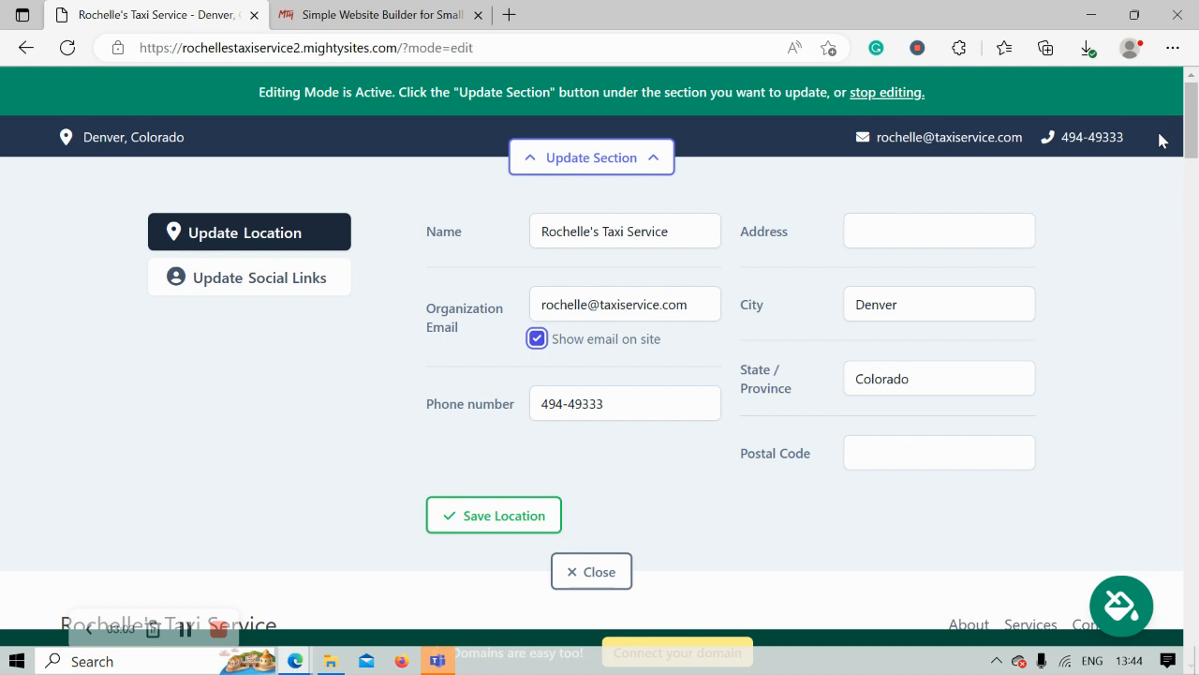
- Enter the business street address and postal code, then check the header address on Google Maps
click(896, 222)
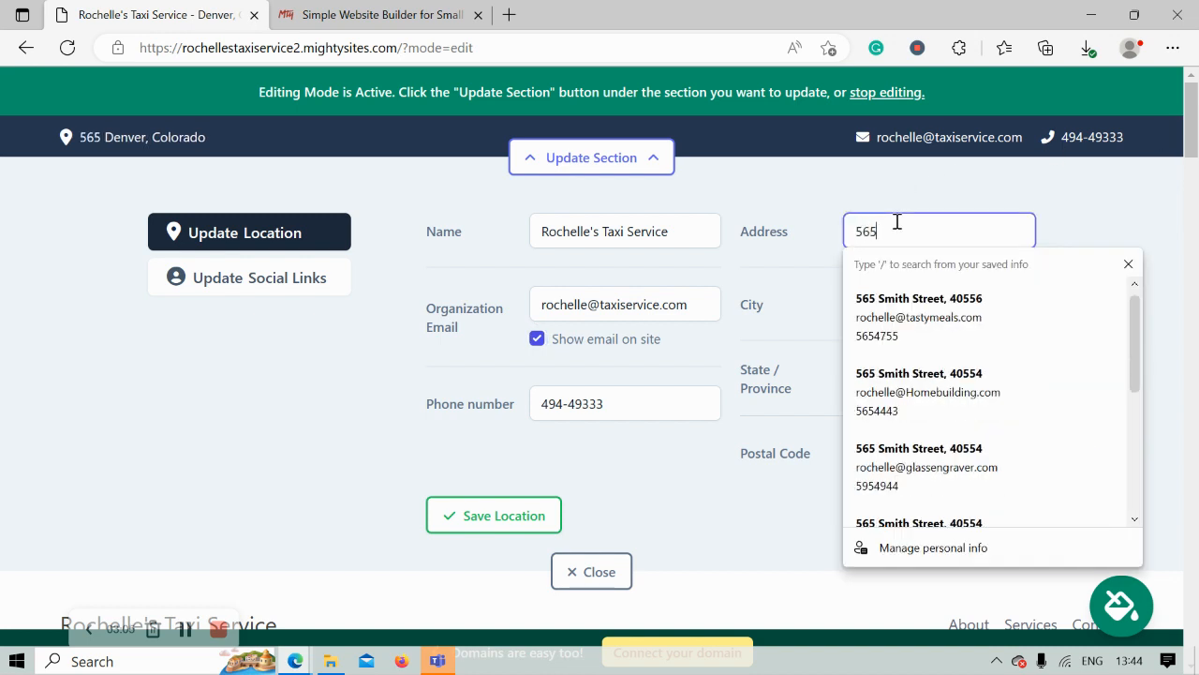
click(777, 455)
click(898, 462)
text(50443)
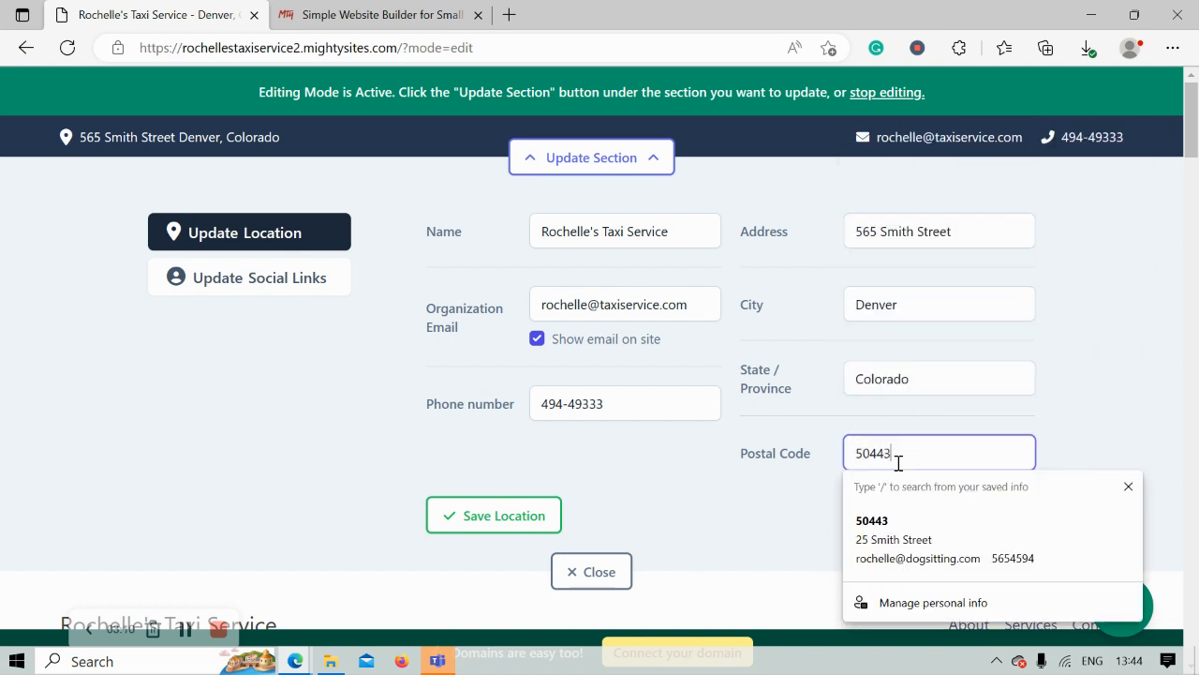
click(302, 388)
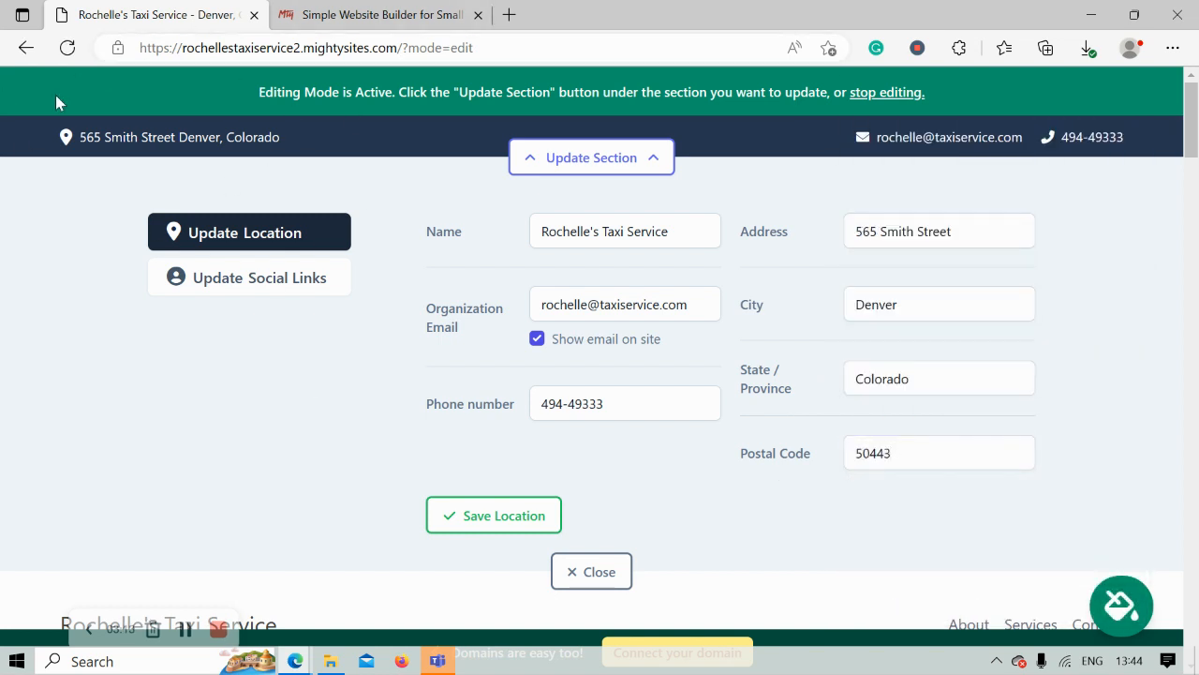
click(181, 143)
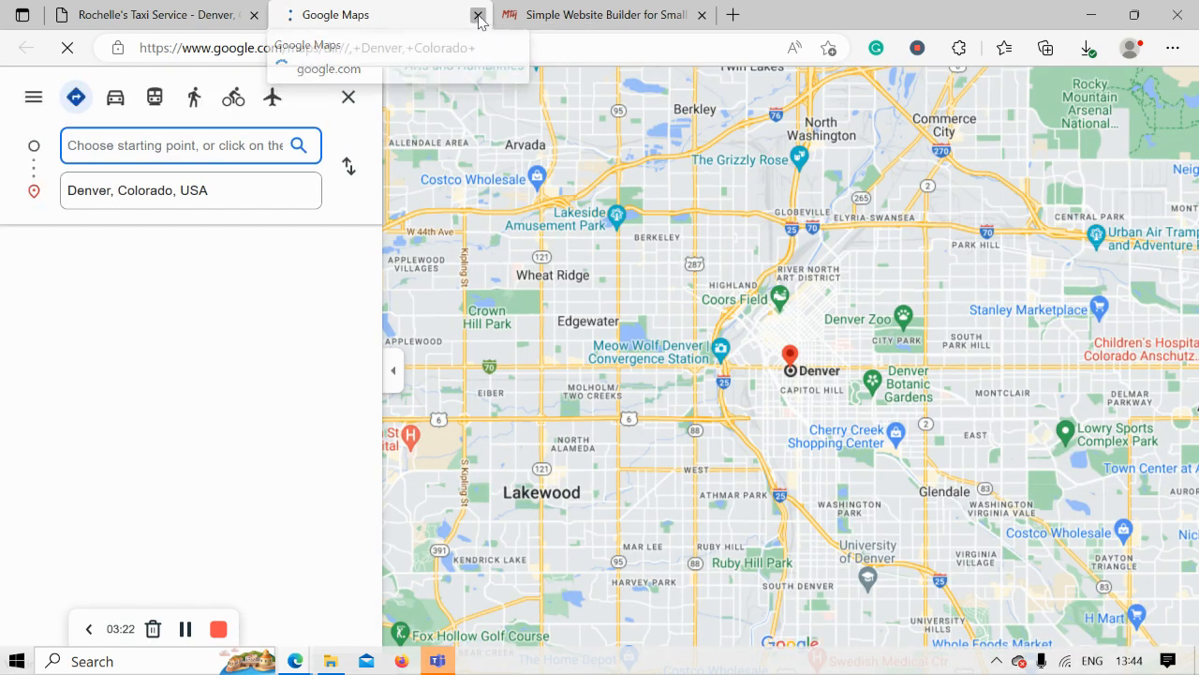
click(478, 16)
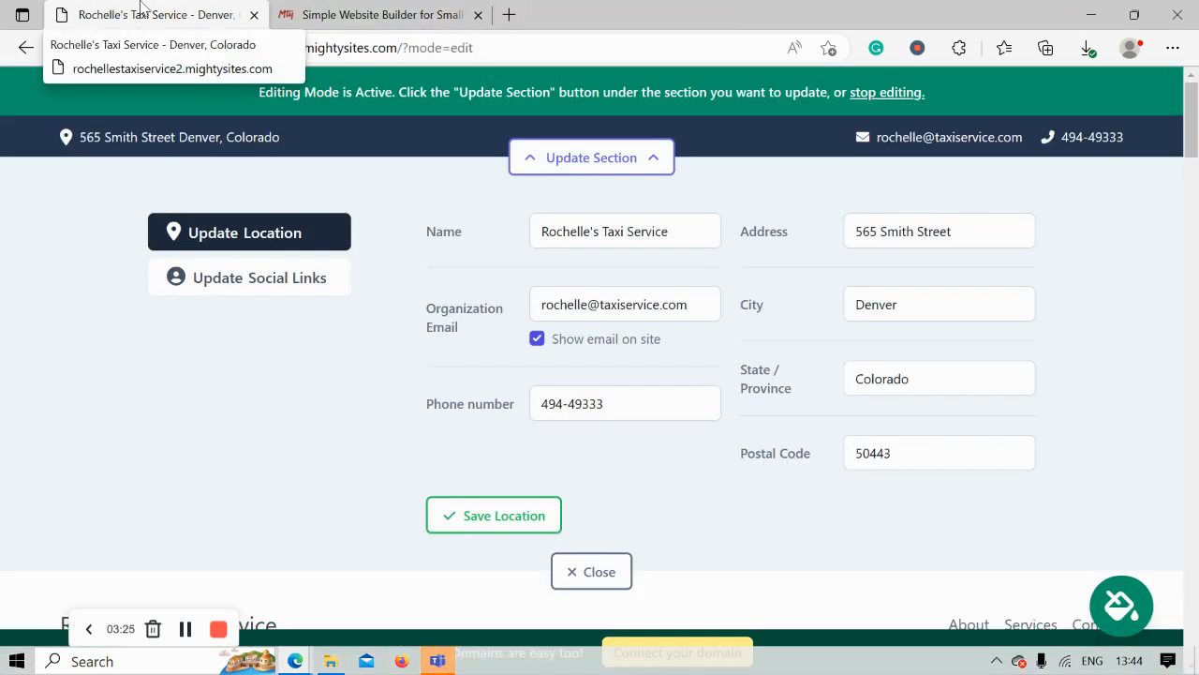
- Save the location, set the Instagram handle to 'mightysites', save the social links and close
click(496, 511)
click(234, 270)
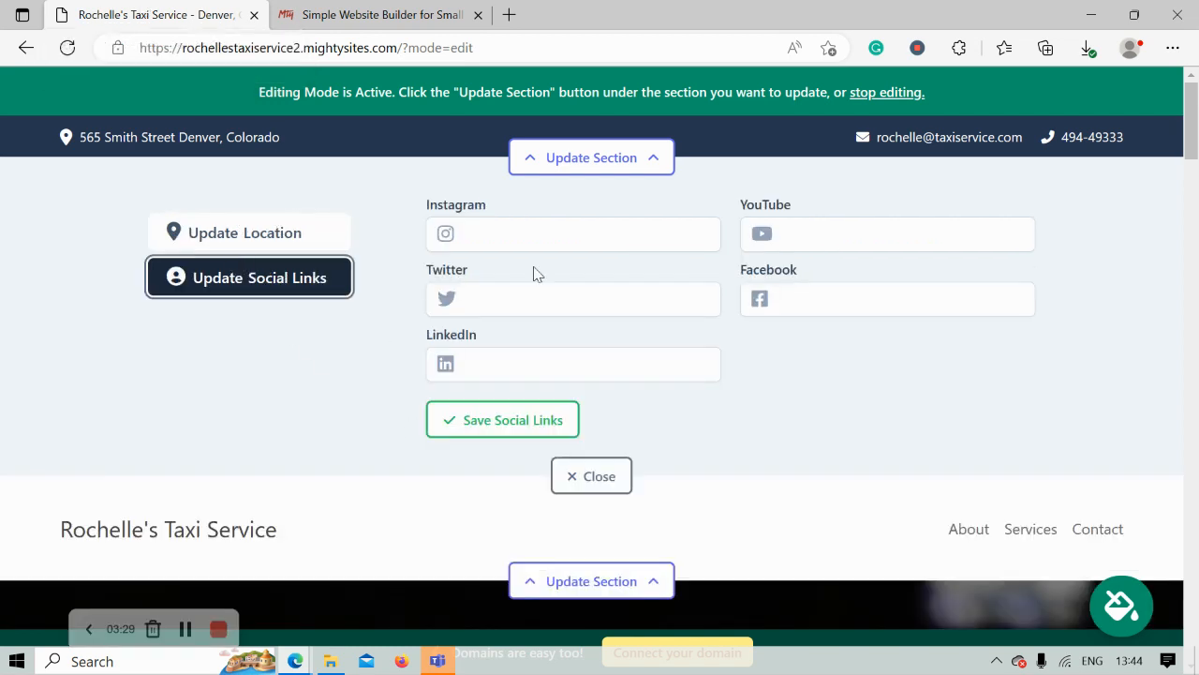
text(ight)
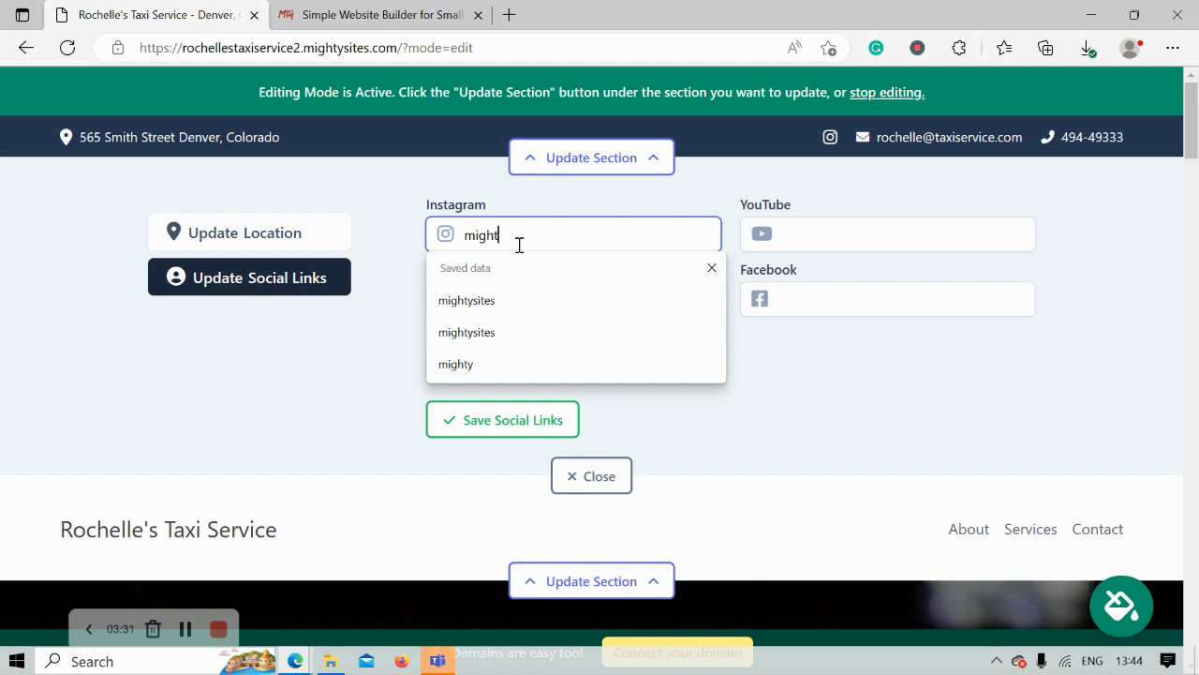
text(ysites)
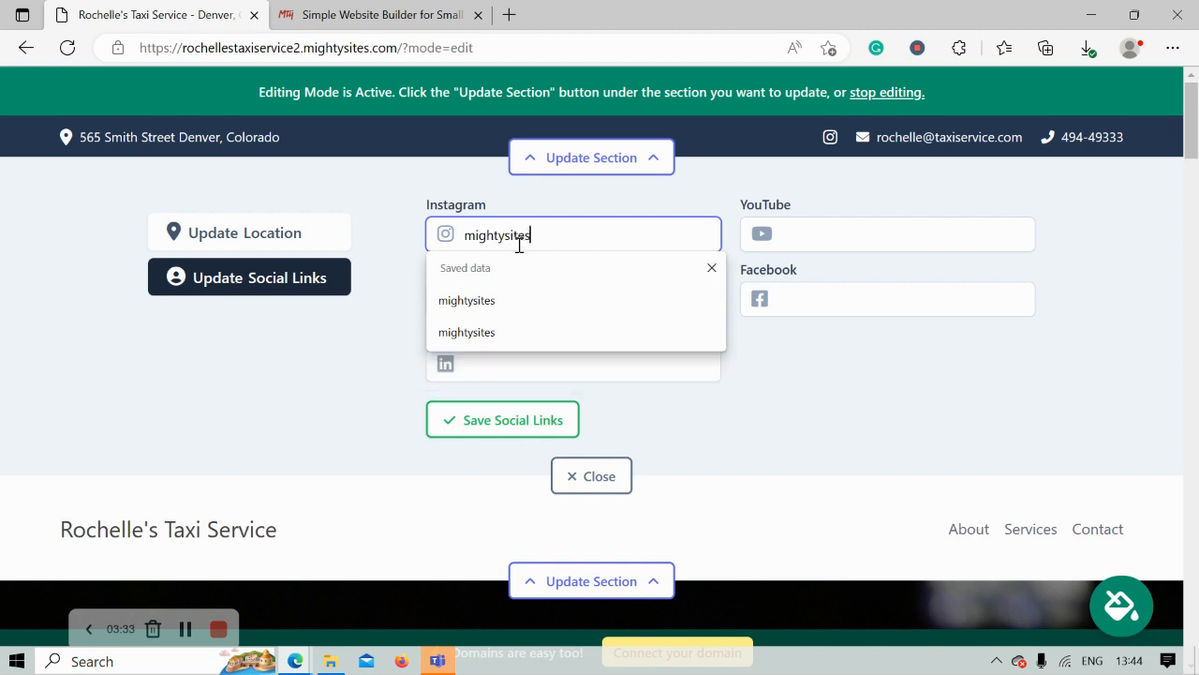
key(Return)
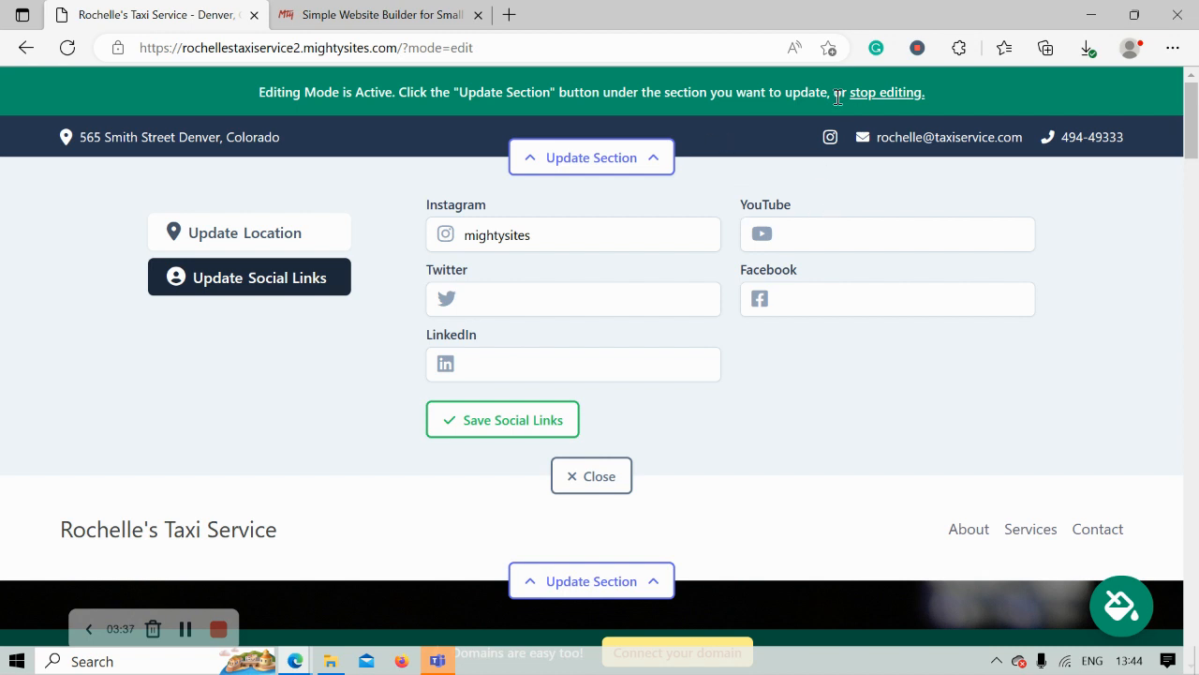
click(530, 423)
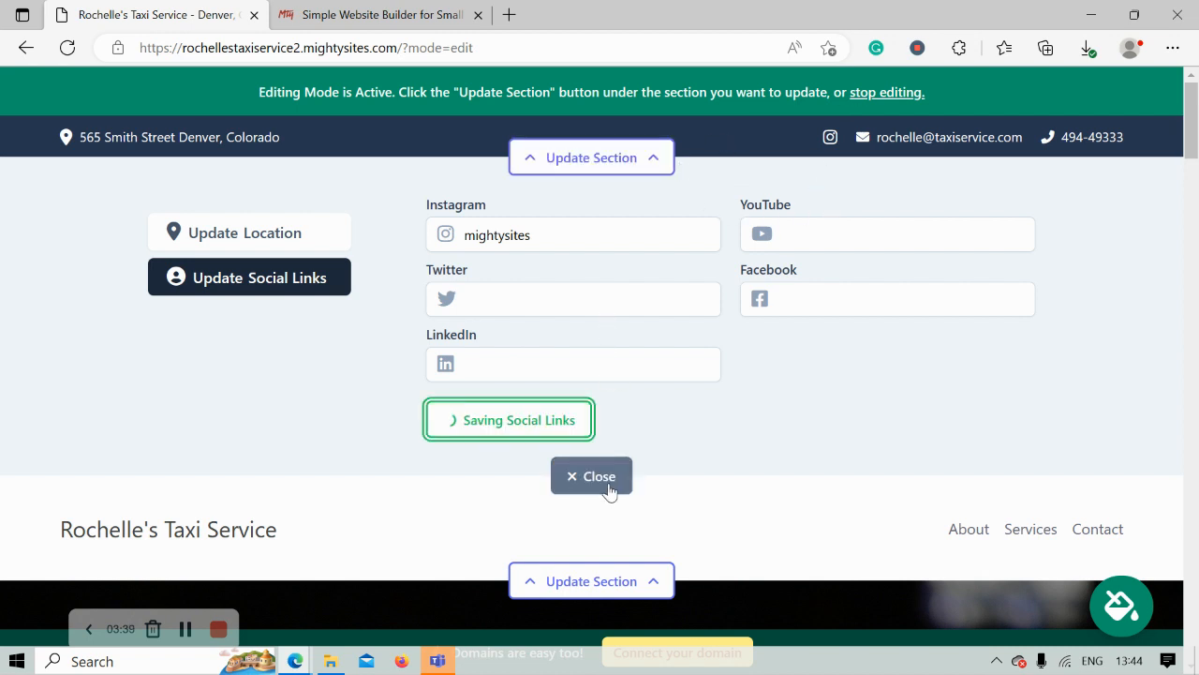
click(608, 483)
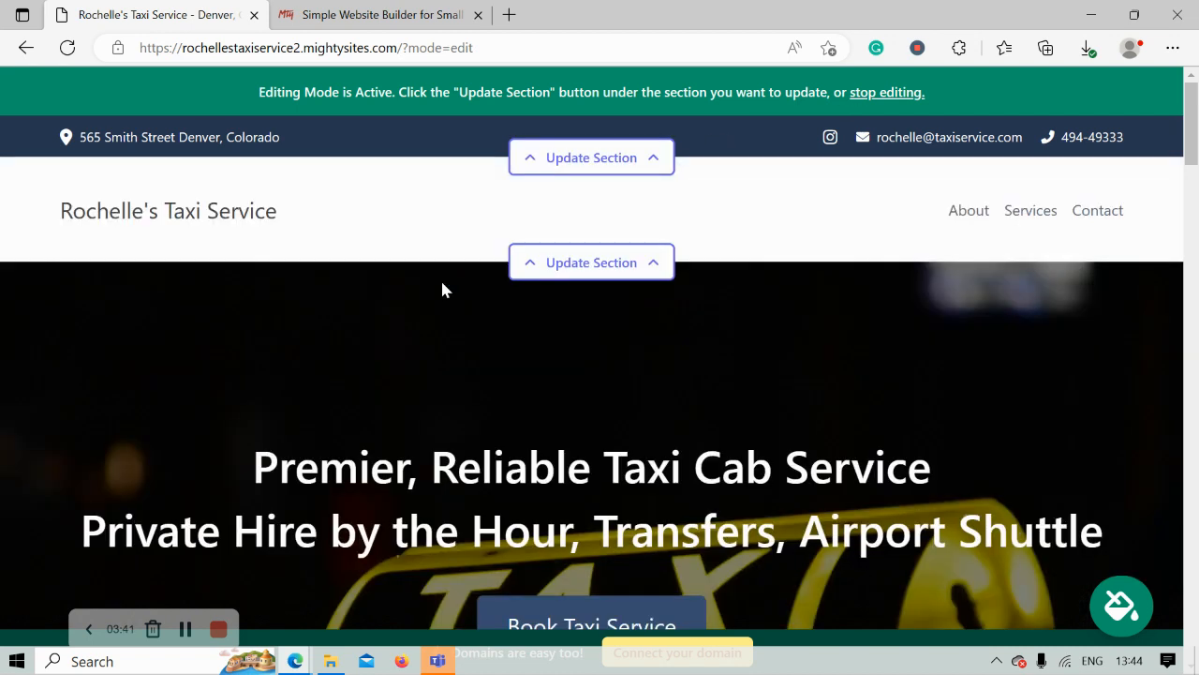
- Upload the Mighty Sites logo image as the header logo and save it
click(553, 269)
click(246, 399)
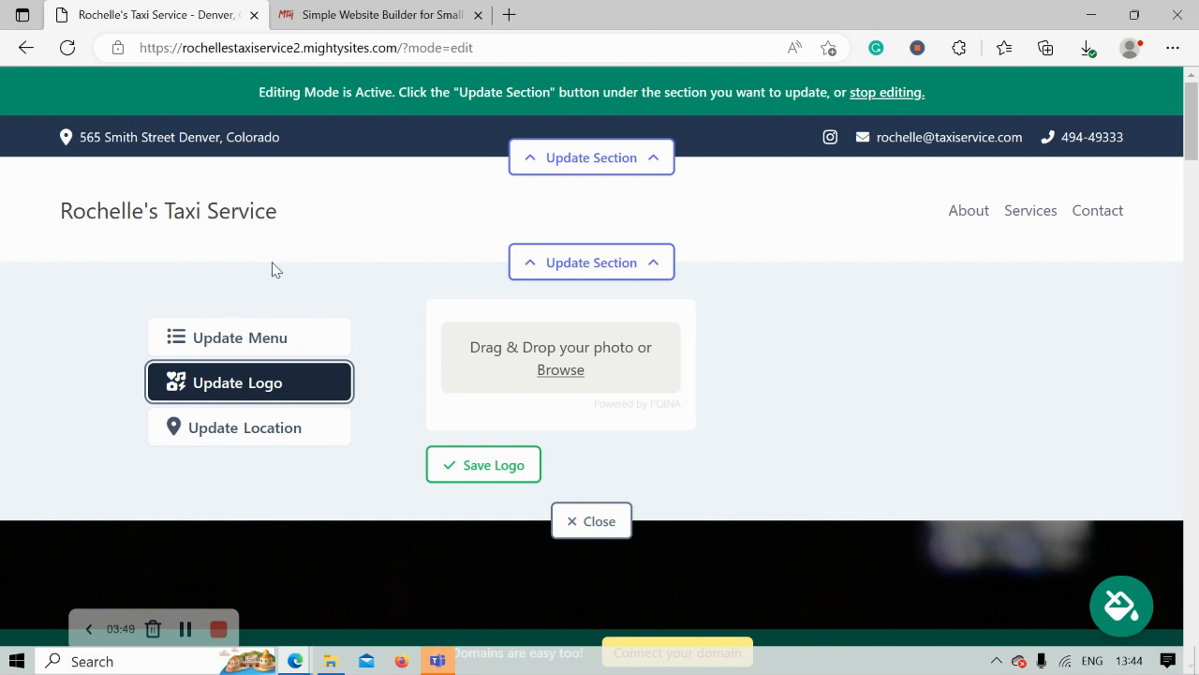
click(569, 369)
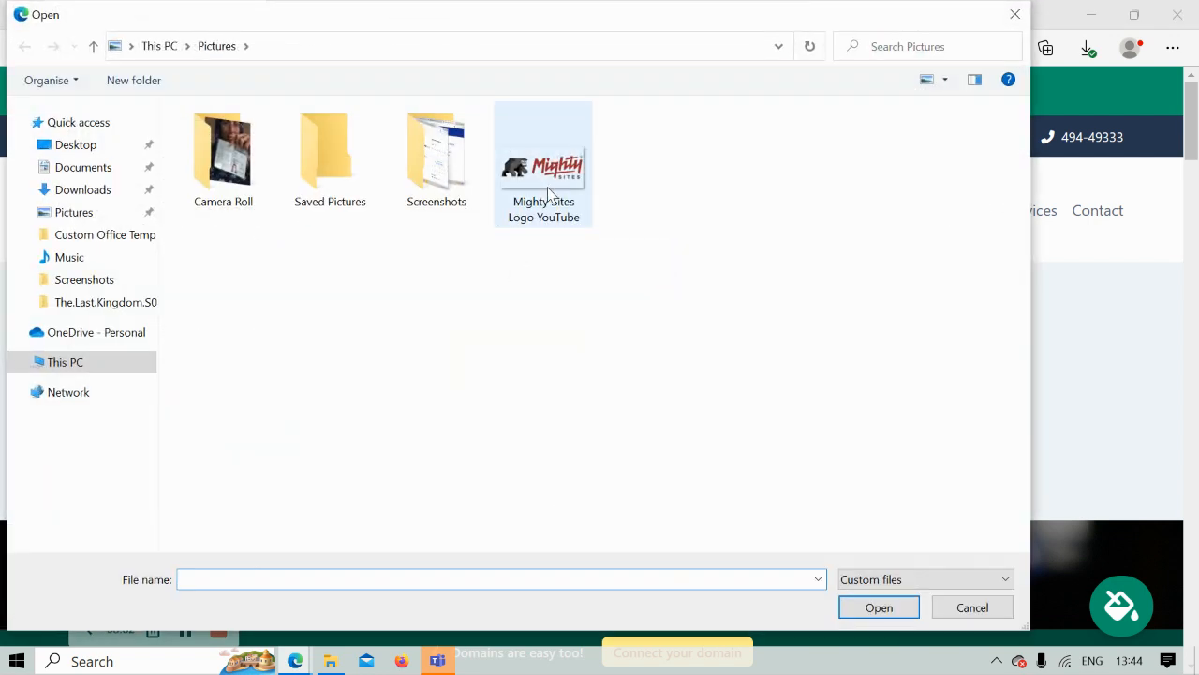
double_click(549, 193)
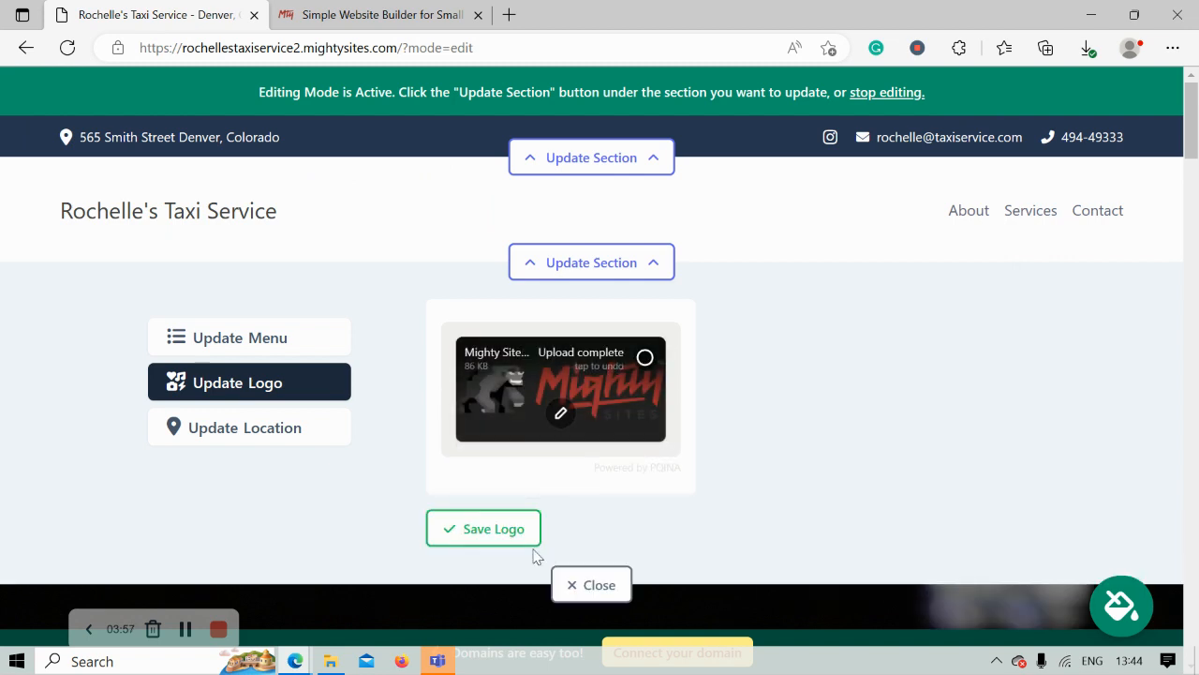
click(490, 542)
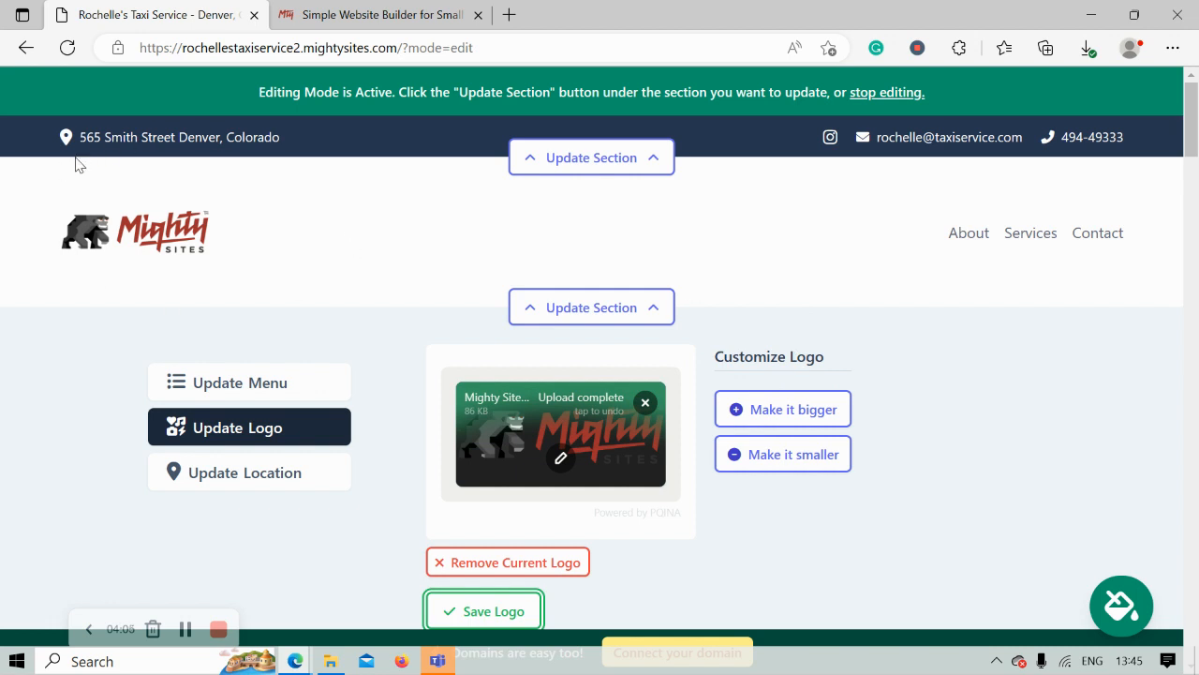
scroll(238, 253, down, 1)
click(490, 530)
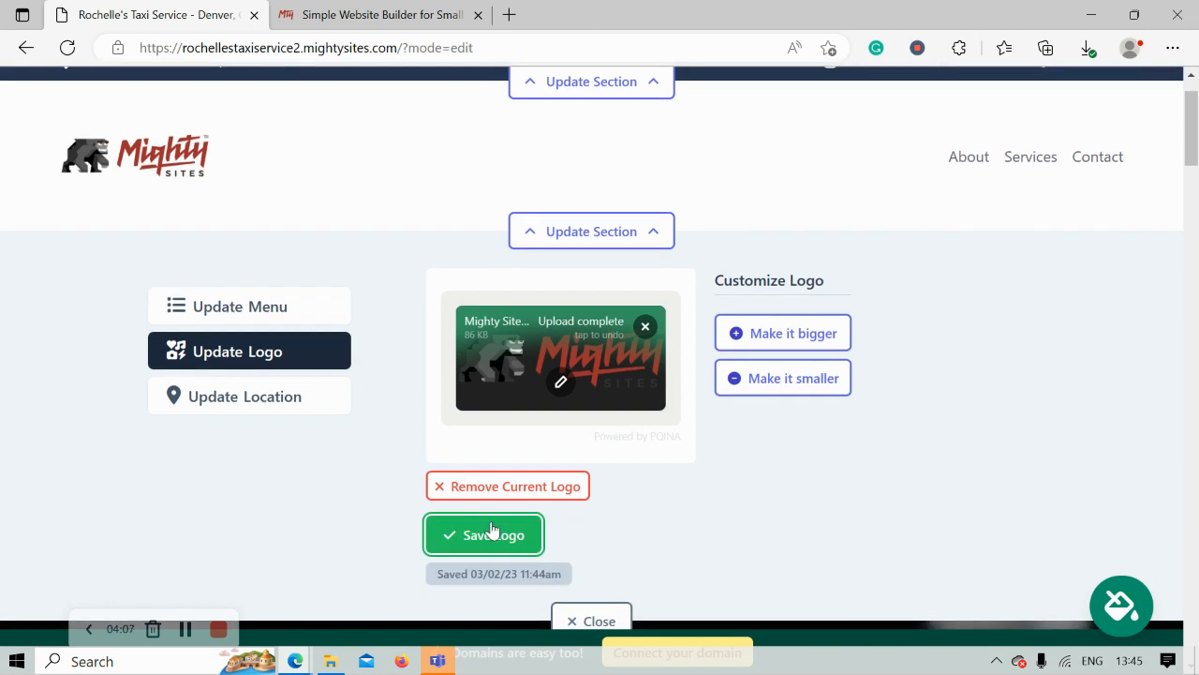
click(609, 619)
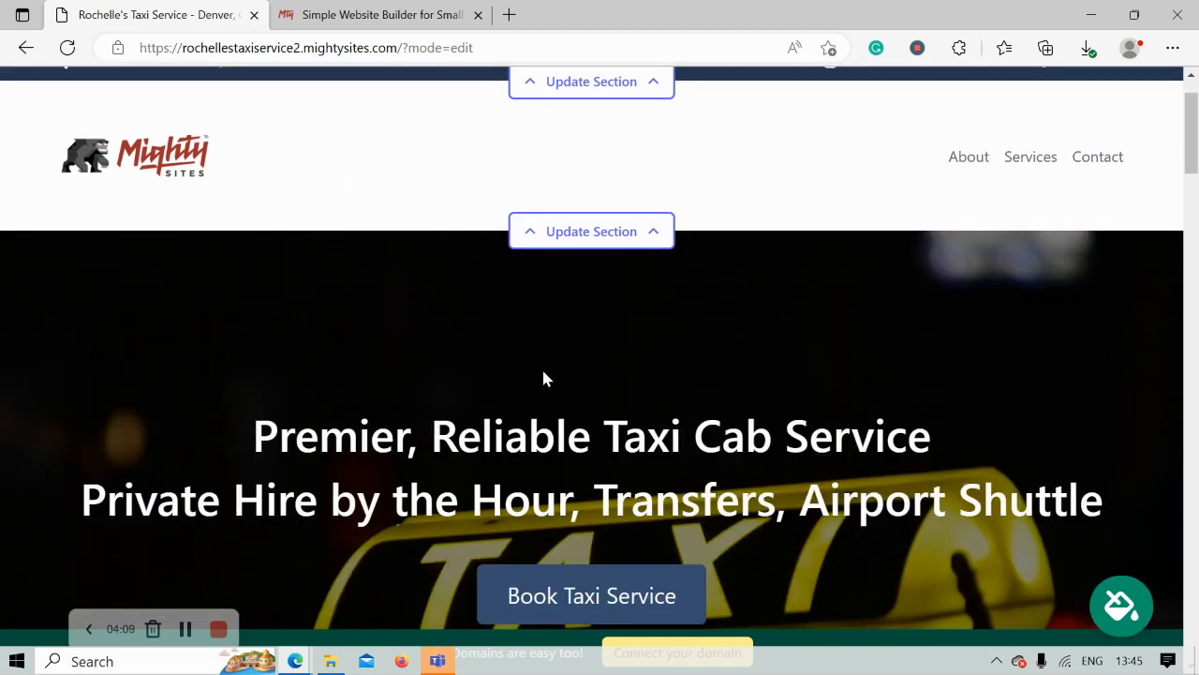
scroll(543, 378, down, 8)
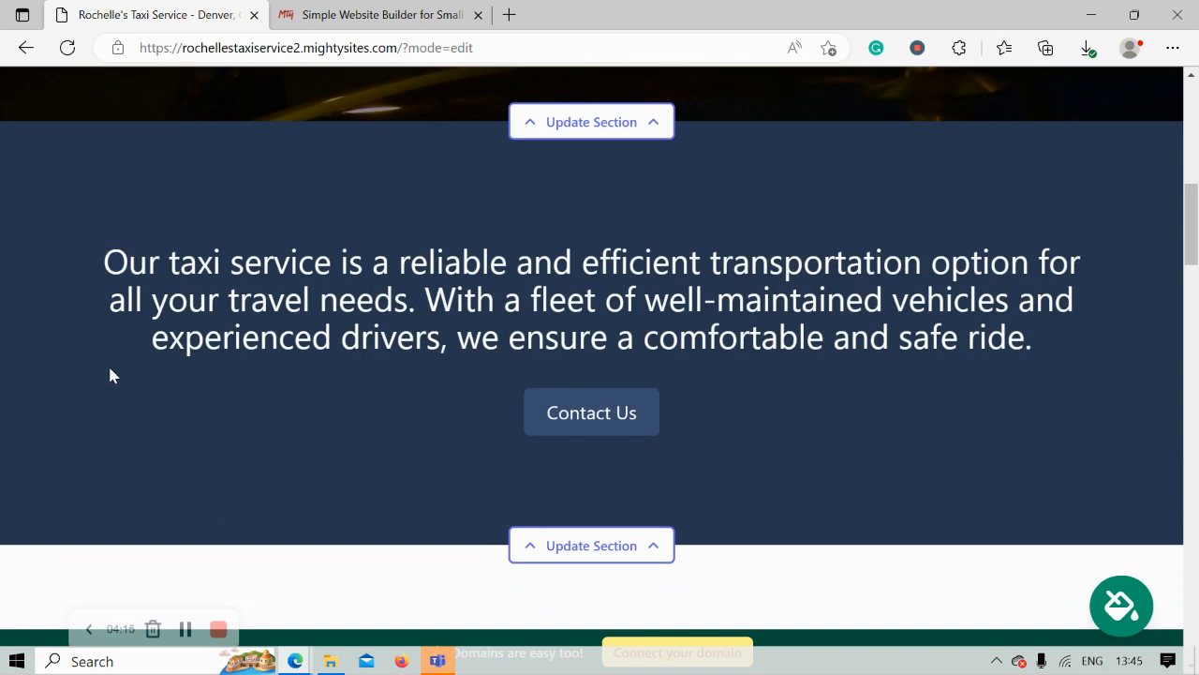
scroll(110, 374, down, 3)
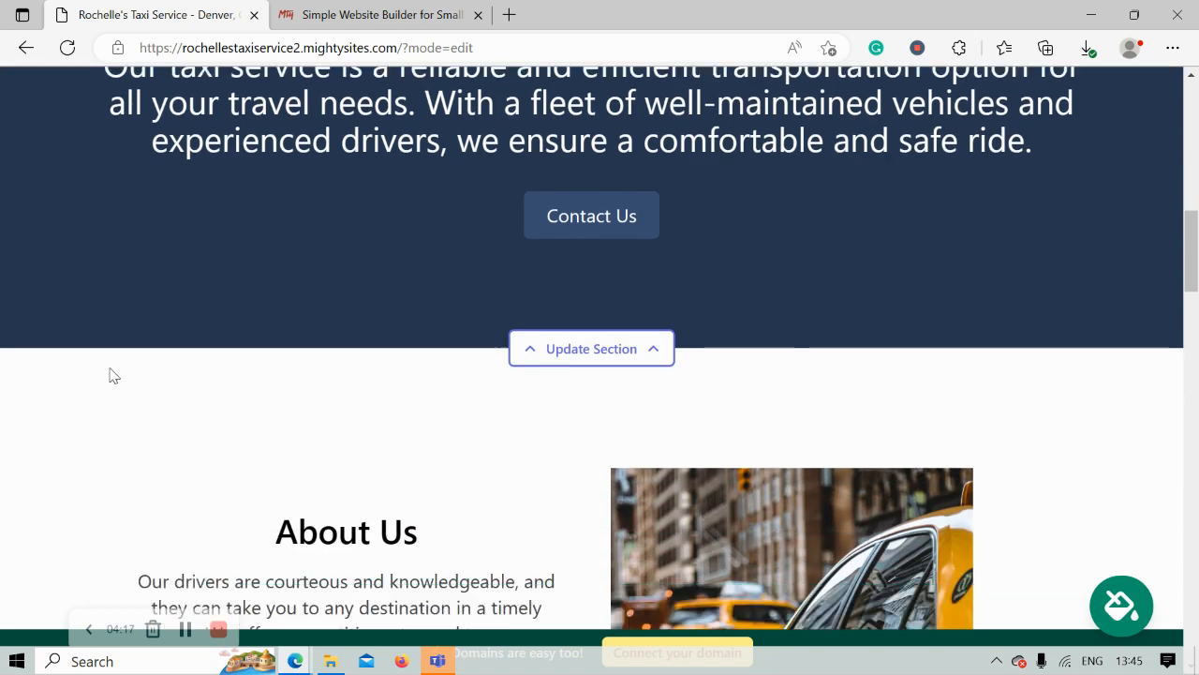
scroll(109, 375, up, 2)
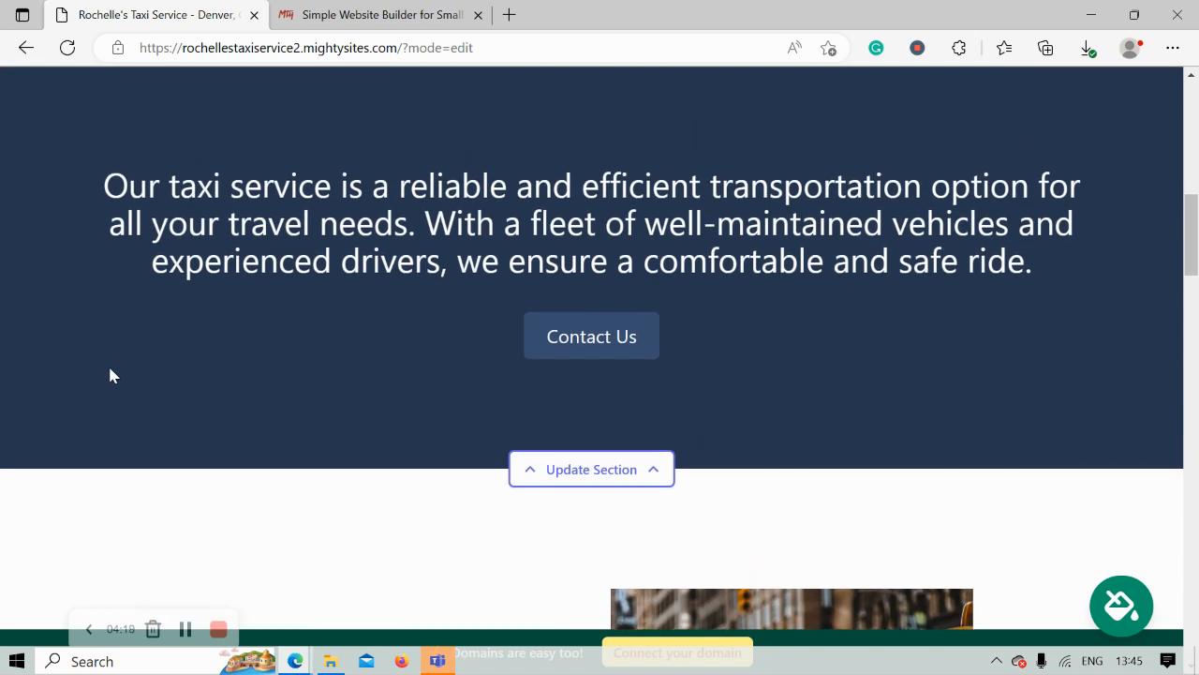
scroll(109, 375, up, 1)
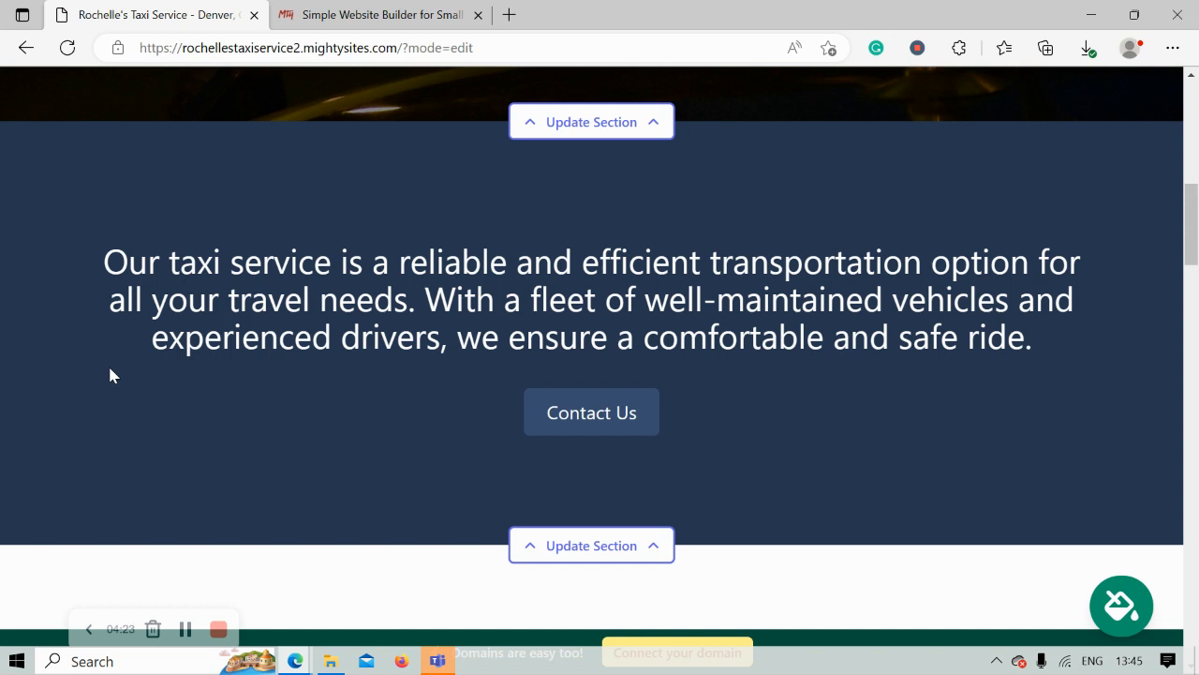
scroll(110, 374, up, 1)
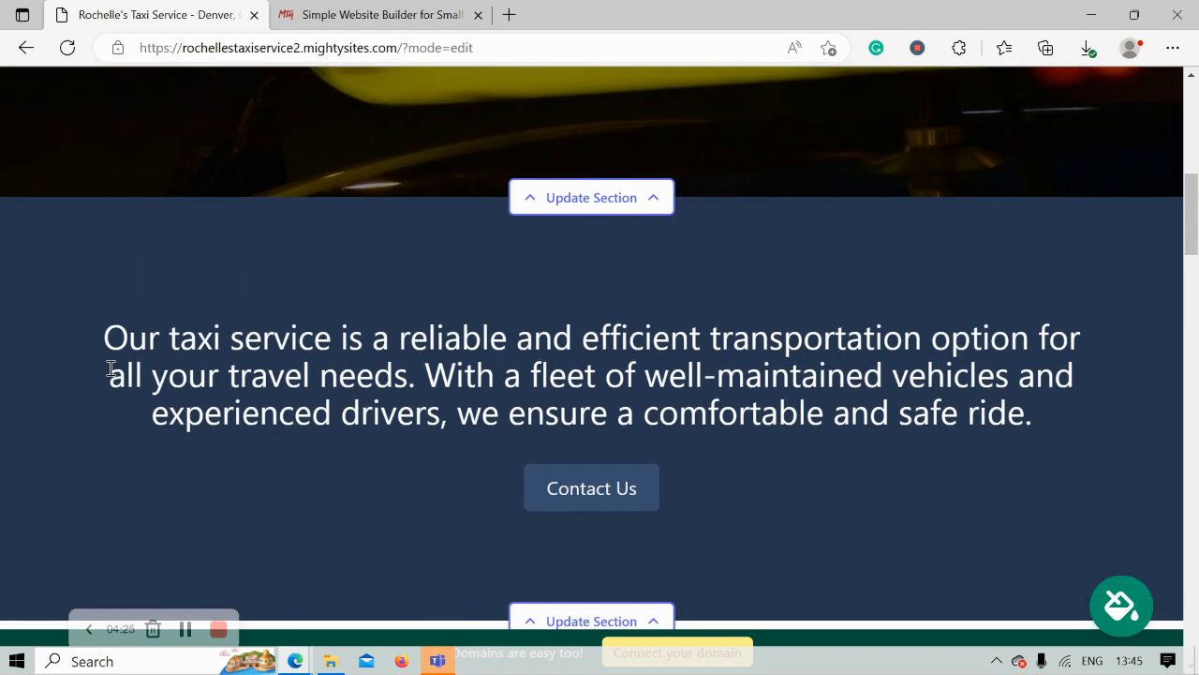
- Page to the last set of colour themes, pick the green theme, and save it
click(1145, 614)
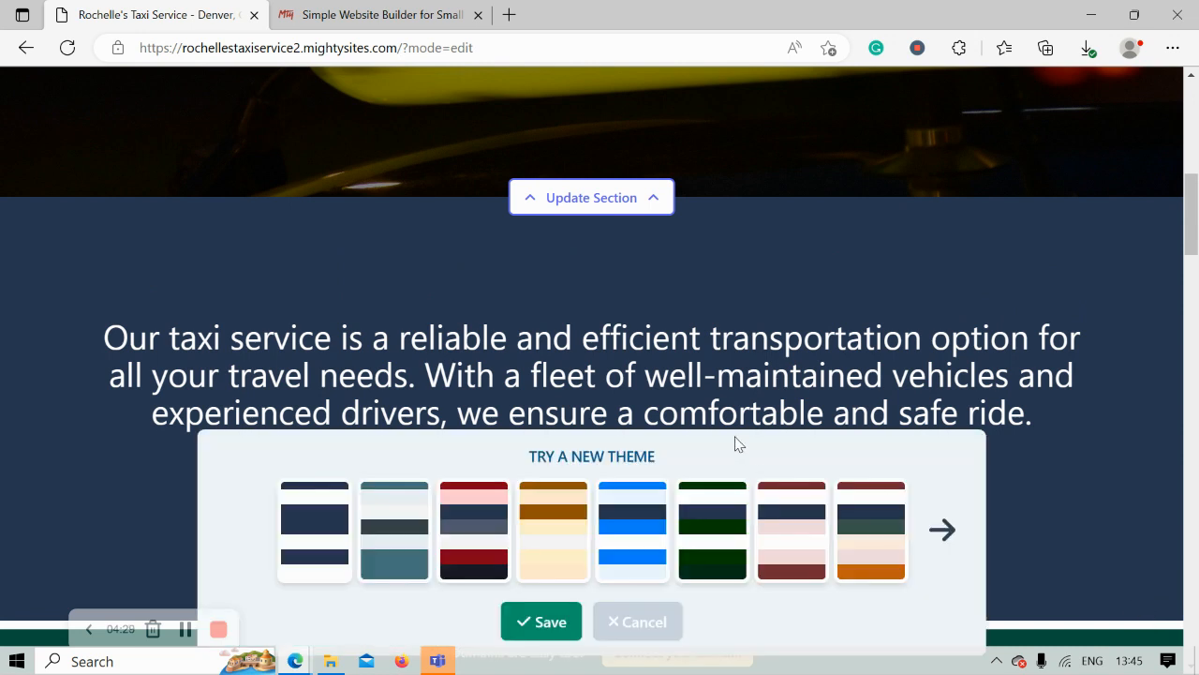
click(941, 530)
click(941, 530)
click(941, 531)
click(941, 531)
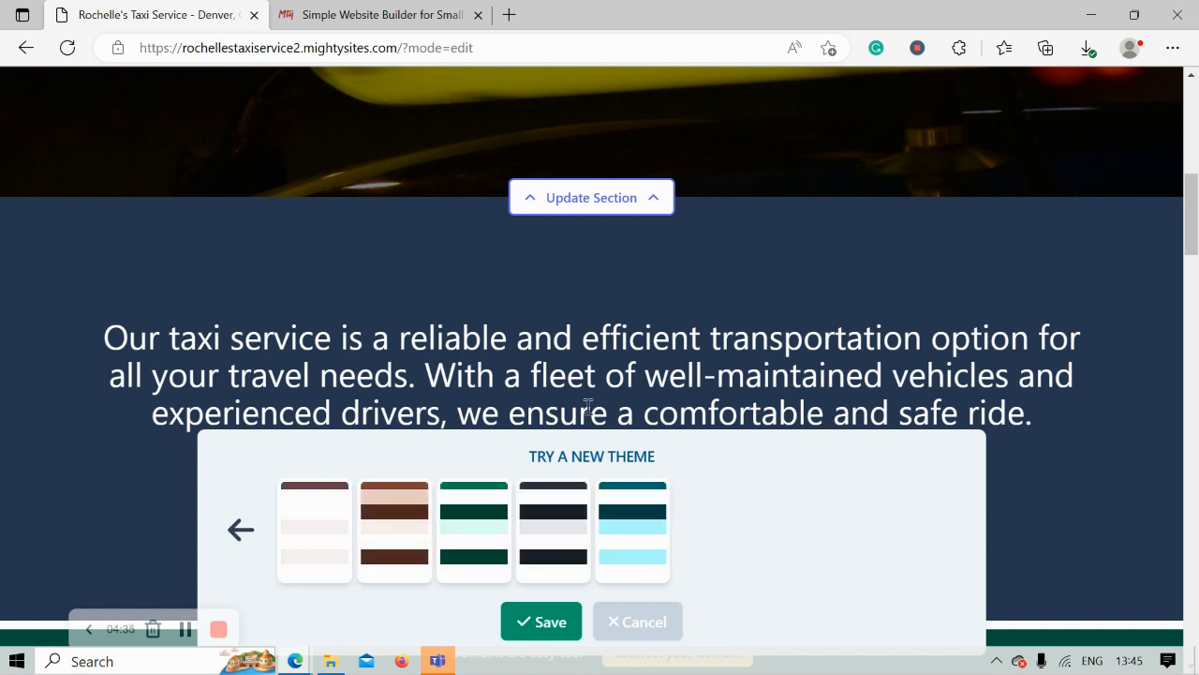
click(472, 549)
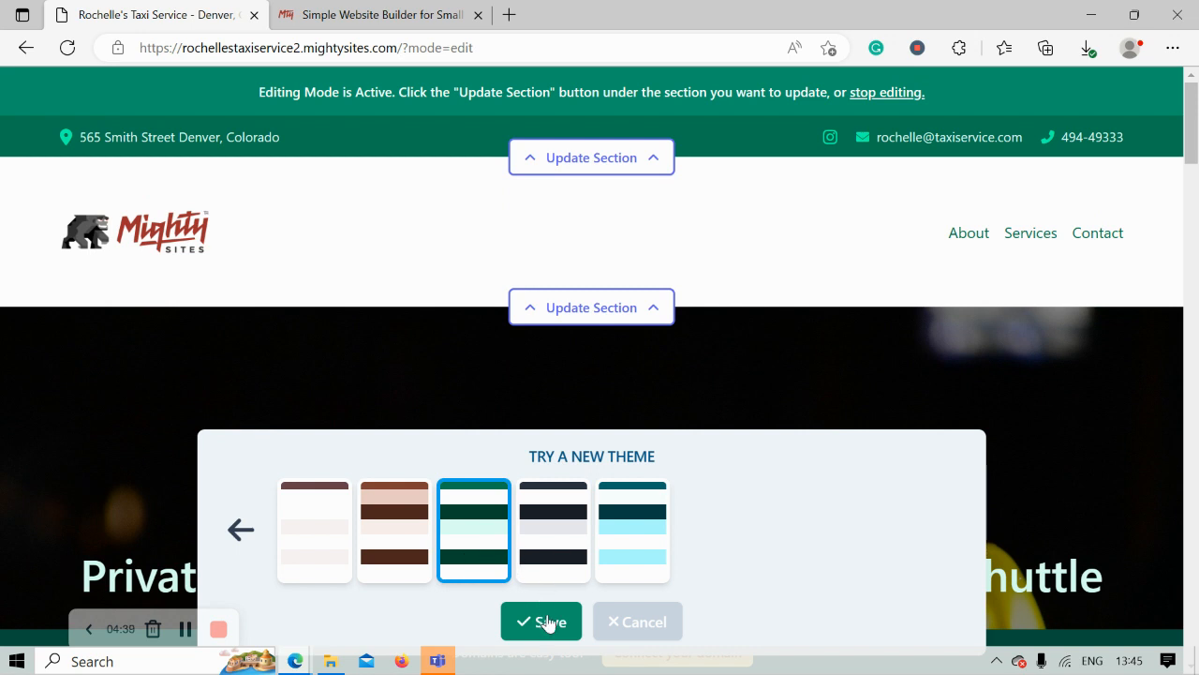
click(549, 623)
- Open the hero section's Update Section panel and switch to its Update Image options
scroll(473, 413, down, 2)
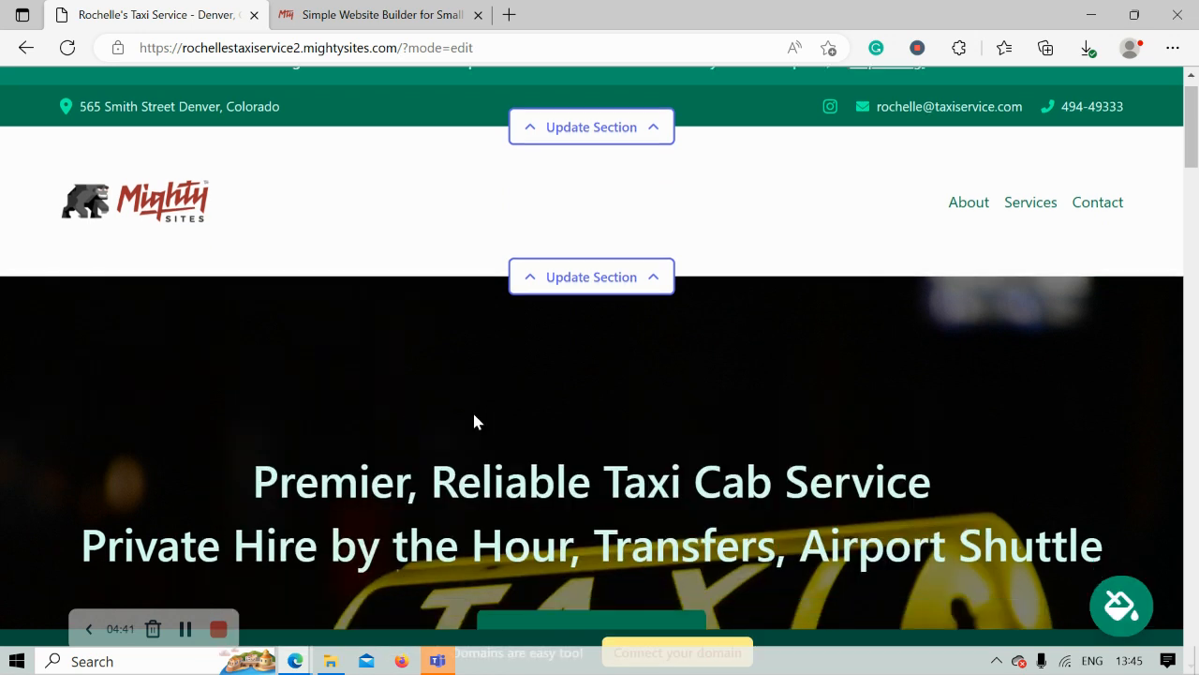
scroll(475, 413, down, 5)
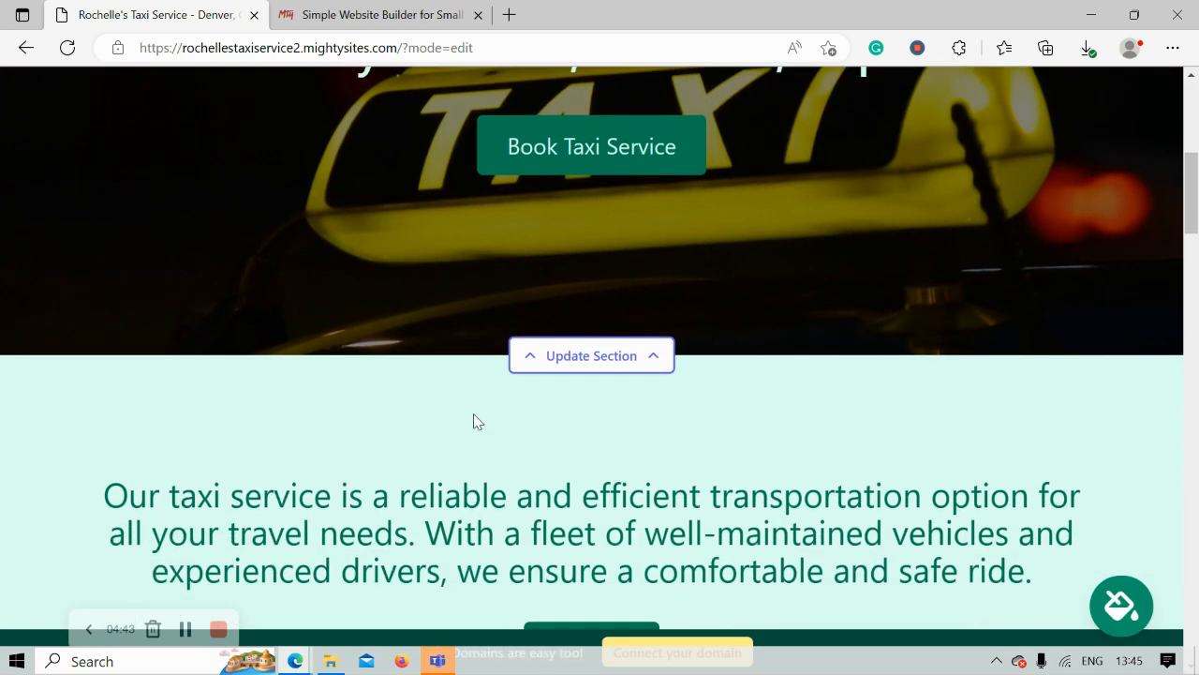
scroll(474, 417, up, 3)
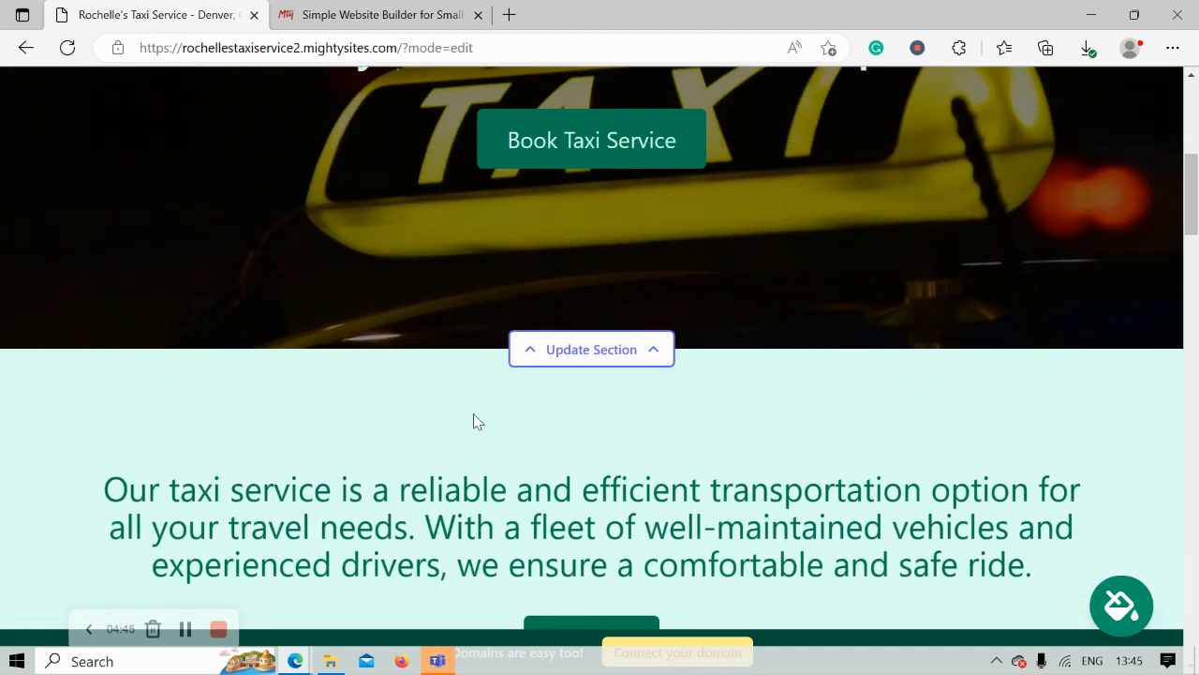
scroll(473, 413, down, 2)
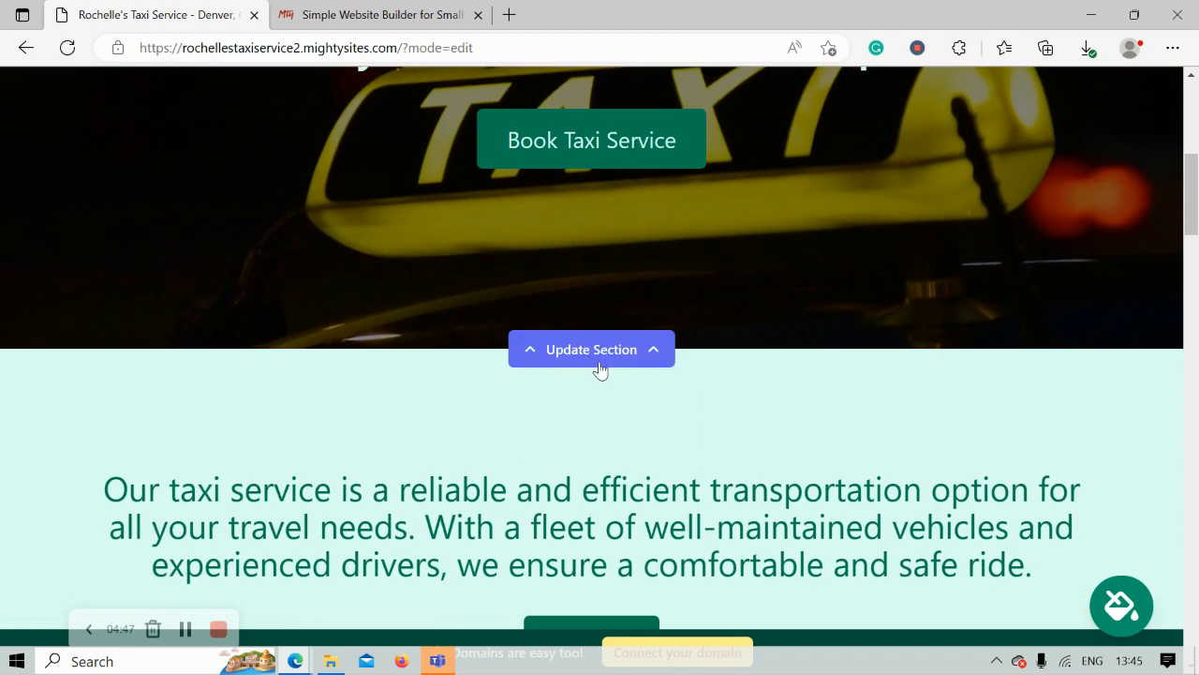
click(610, 370)
click(221, 471)
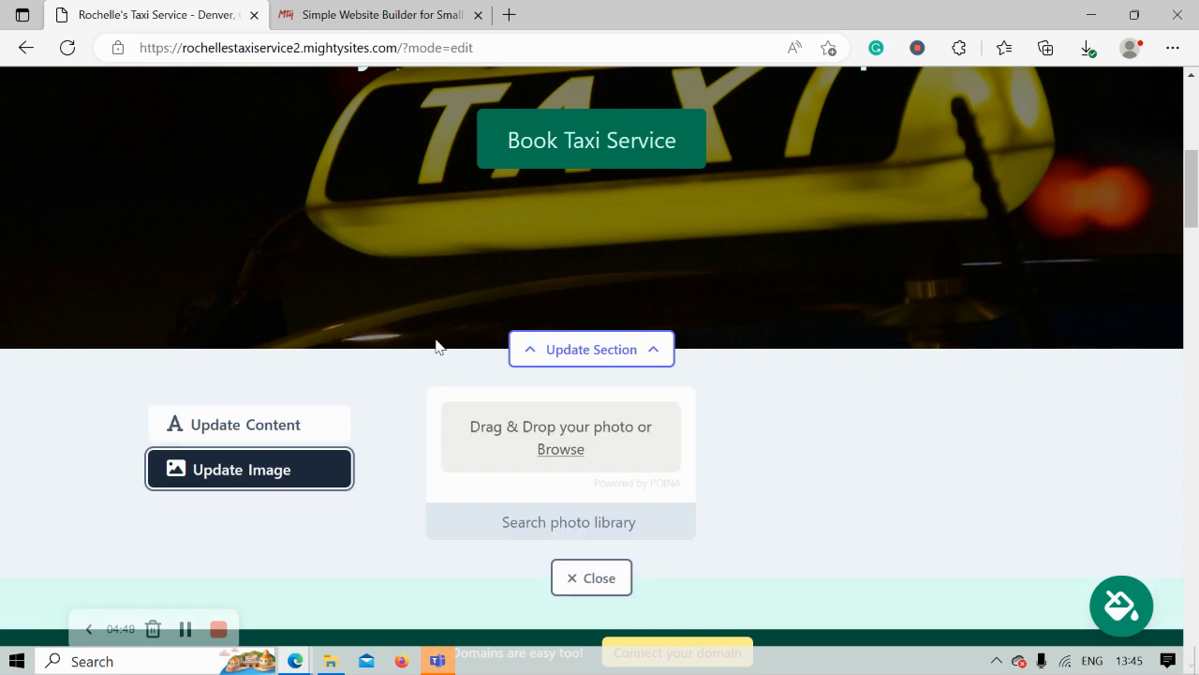
scroll(412, 368, up, 2)
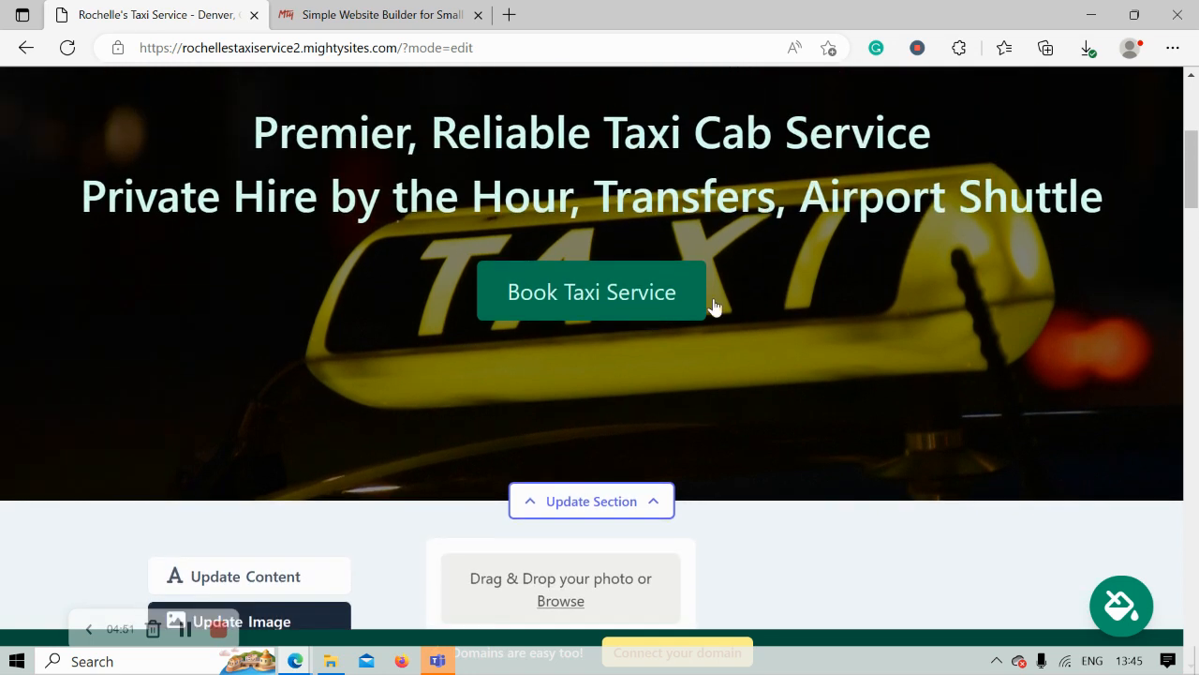
scroll(454, 413, down, 3)
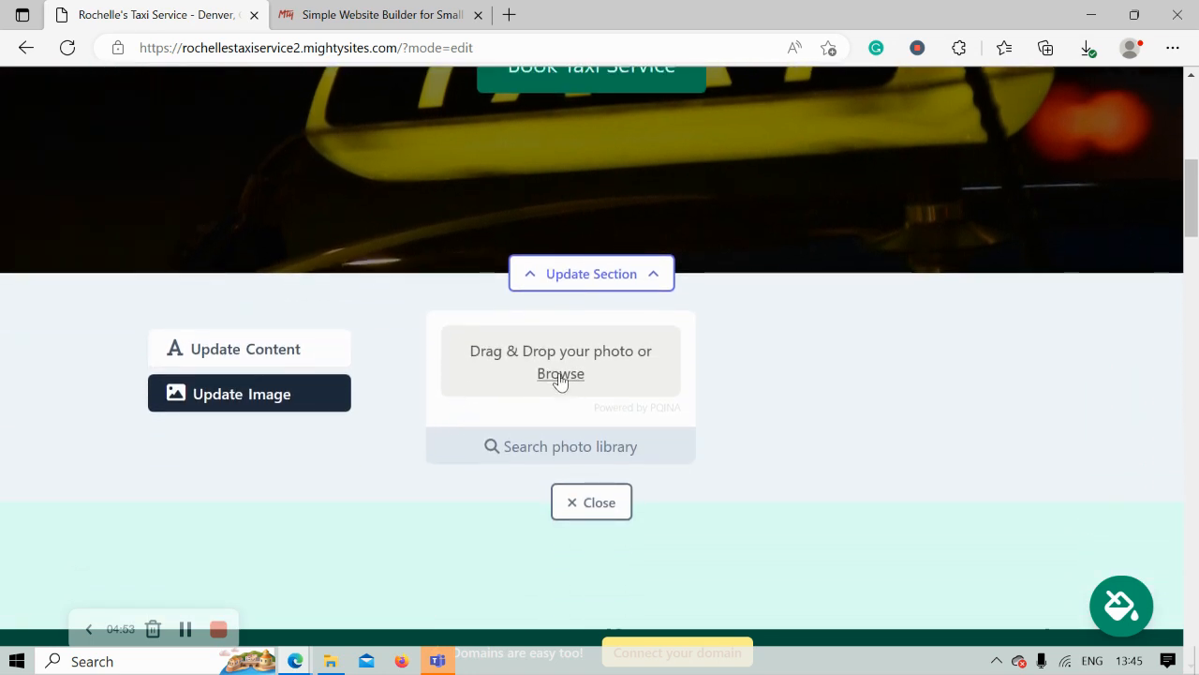
- Choose the yellow TAXI sign photo from the stock library and save it as the hero background
click(592, 458)
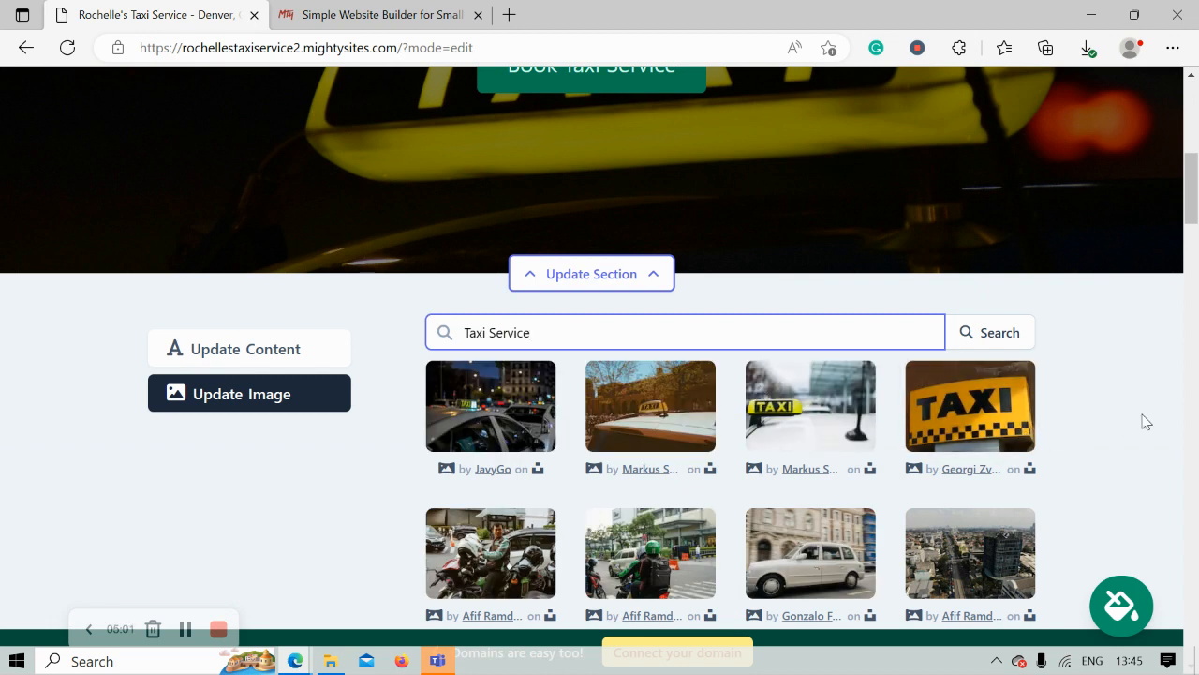
scroll(1142, 425, down, 3)
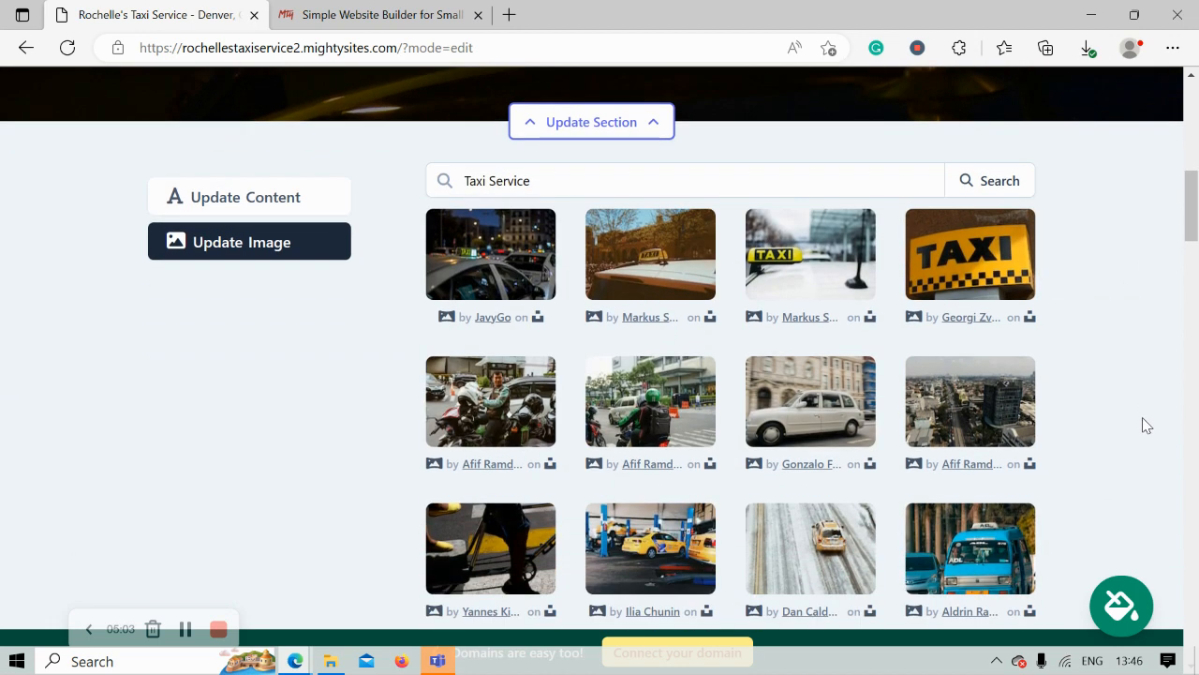
scroll(1142, 424, down, 1)
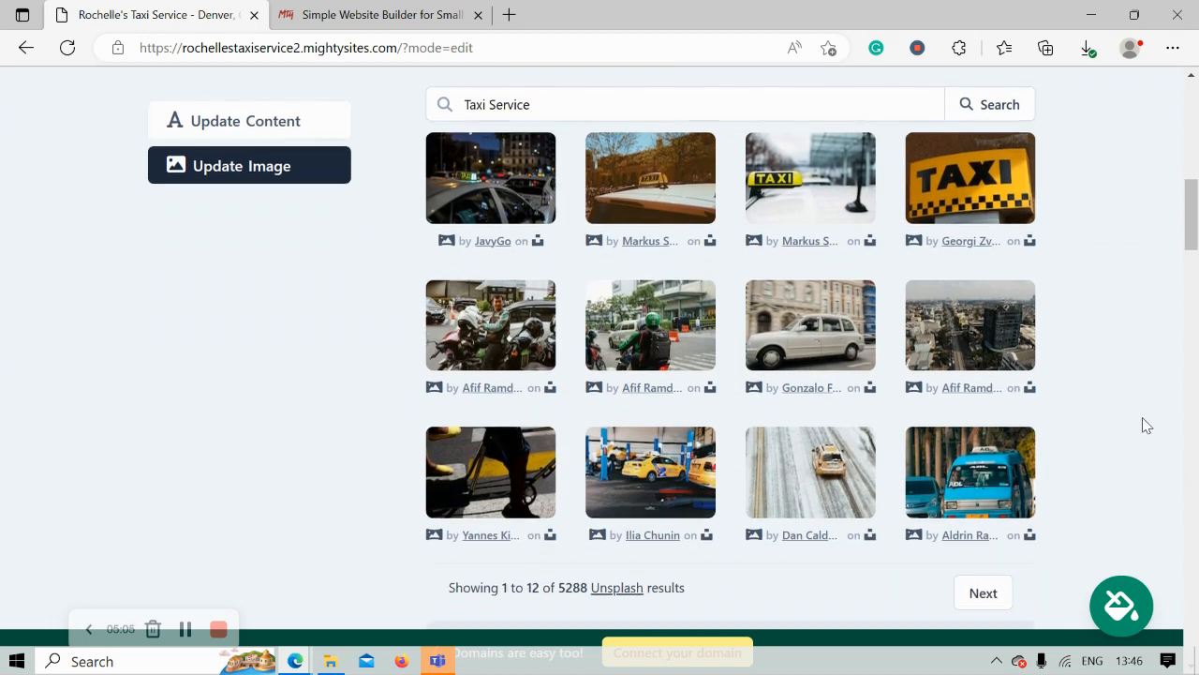
scroll(1142, 425, up, 1)
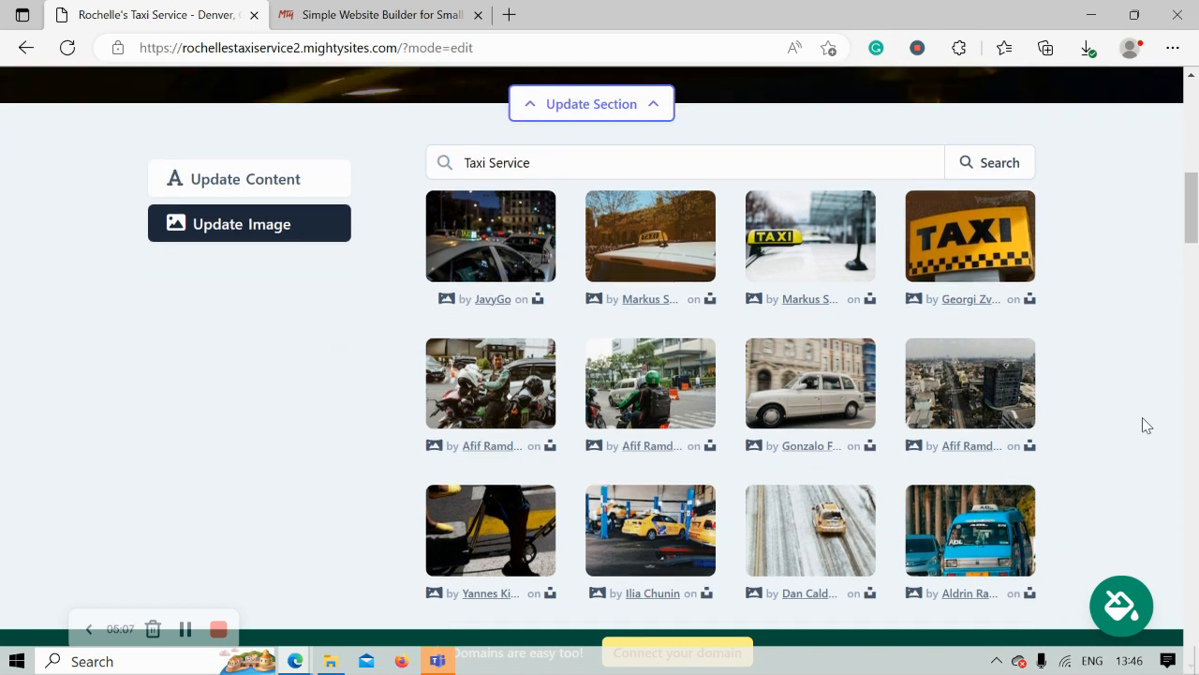
click(976, 300)
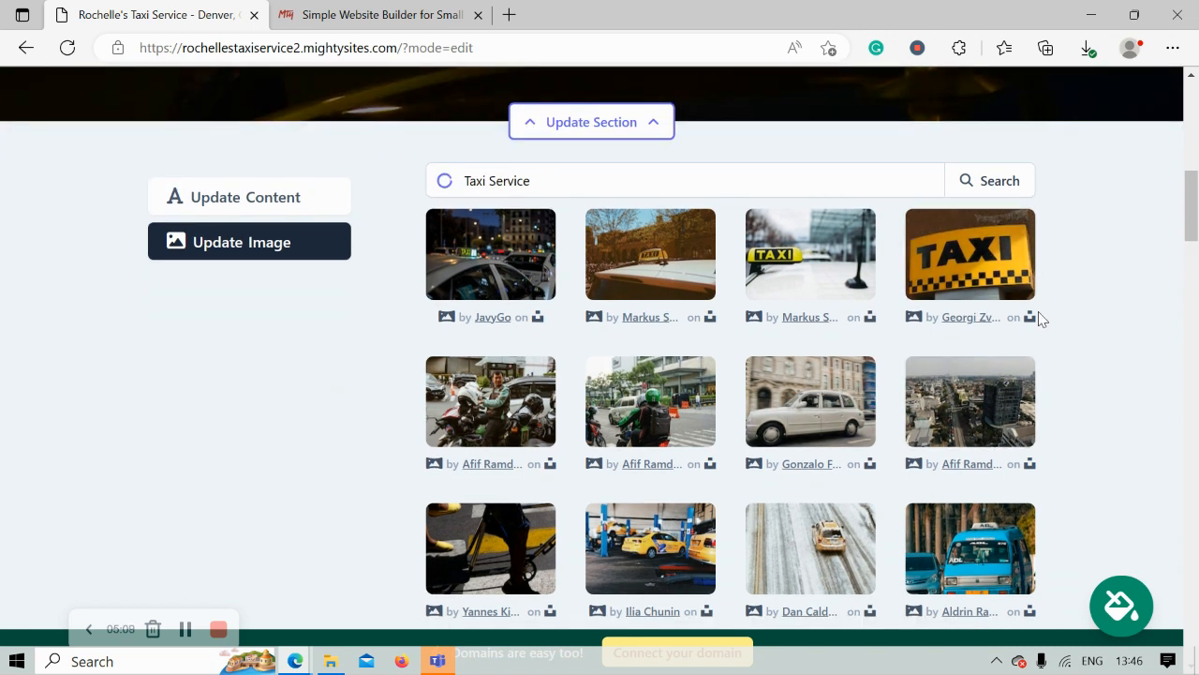
click(669, 572)
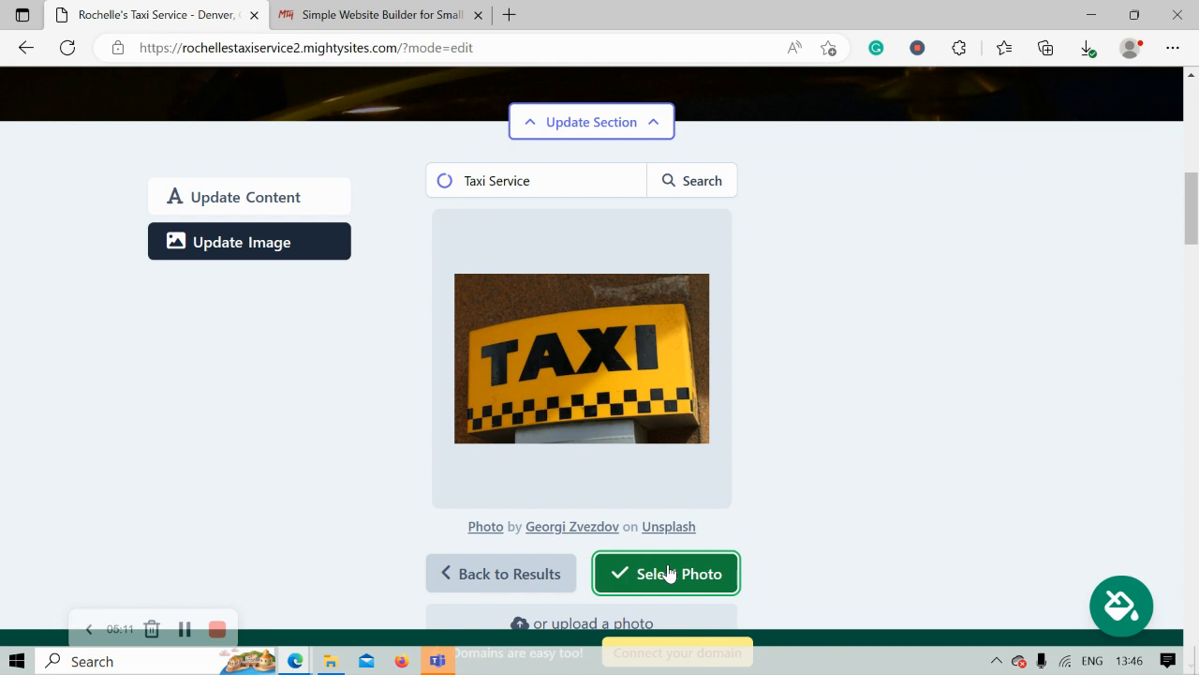
scroll(669, 573, up, 5)
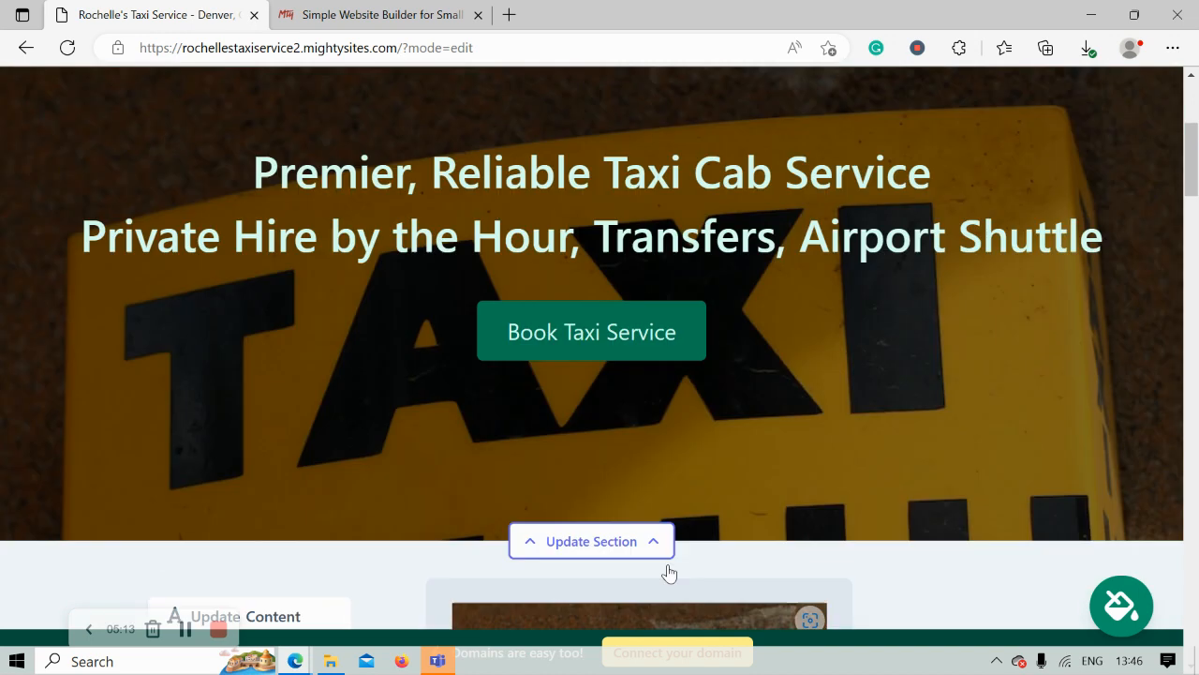
scroll(667, 569, down, 5)
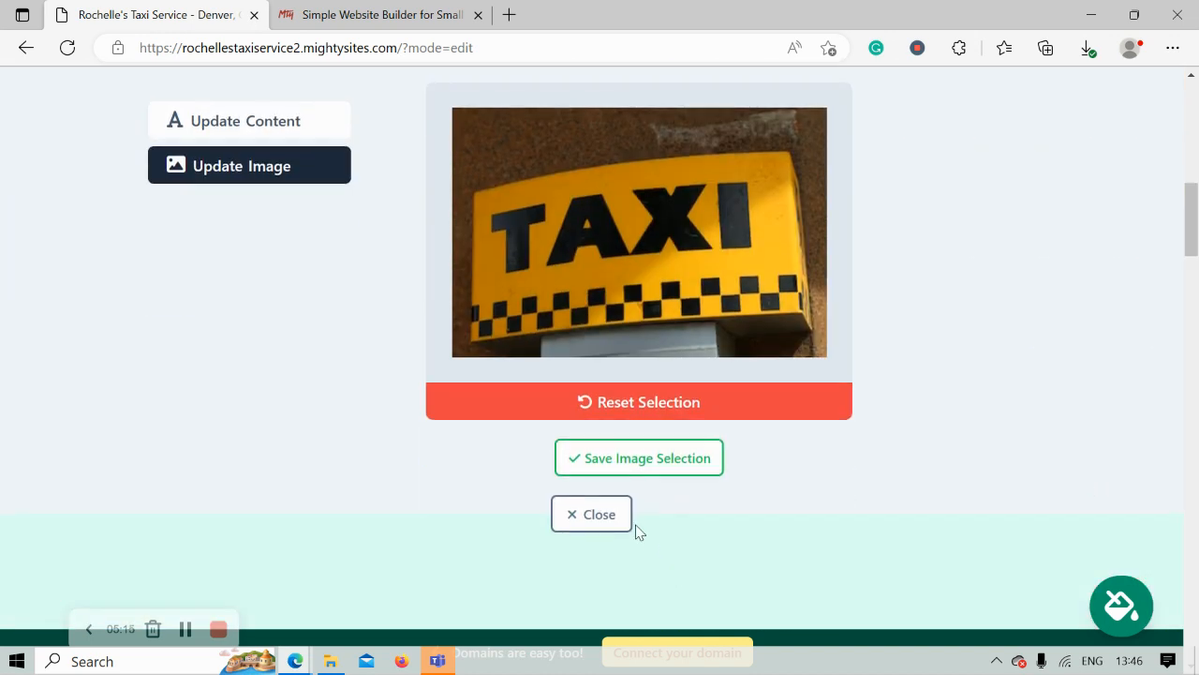
click(616, 471)
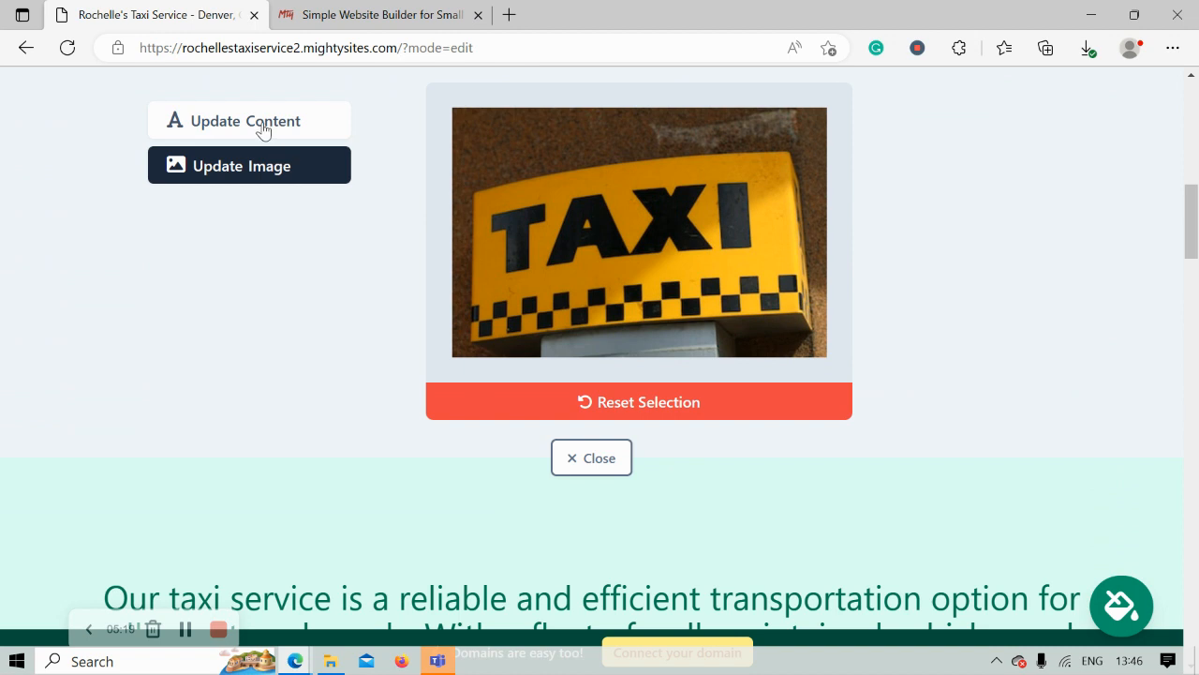
- Change the hero button text from 'Book Taxi Service' to 'Get In Touch' and bring up its link choices
click(264, 131)
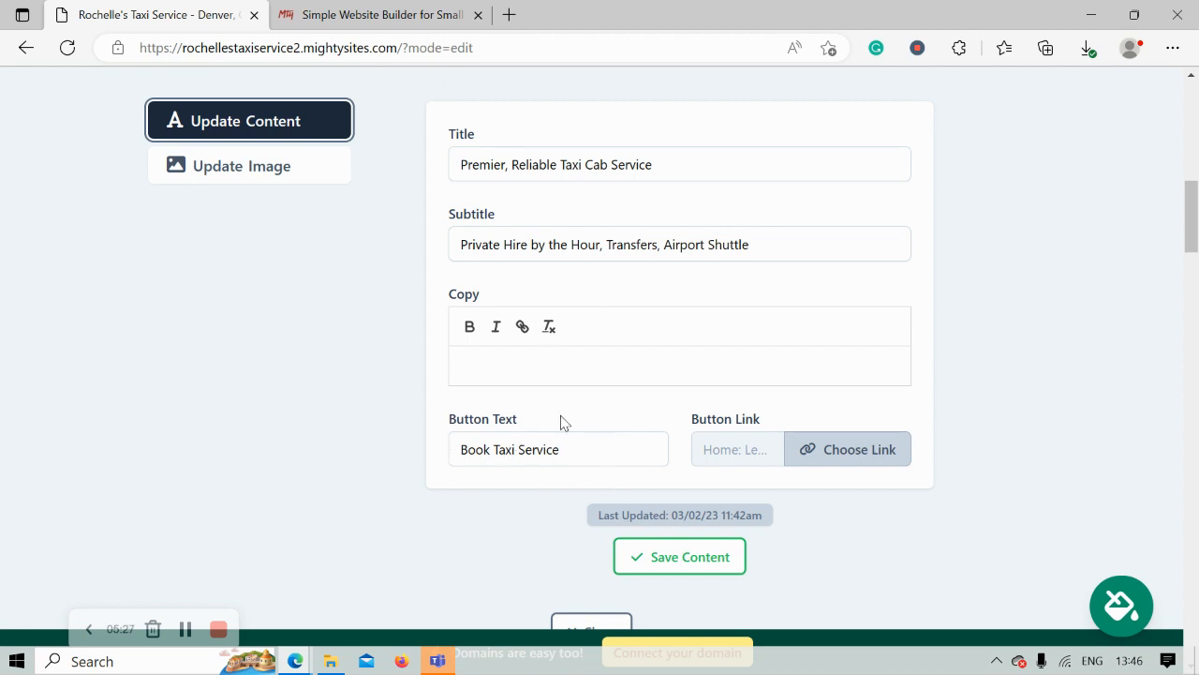
click(574, 449)
key(ctrl+a)
key(Caps_Lock)
text(G)
key(Caps_Lock)
text(e)
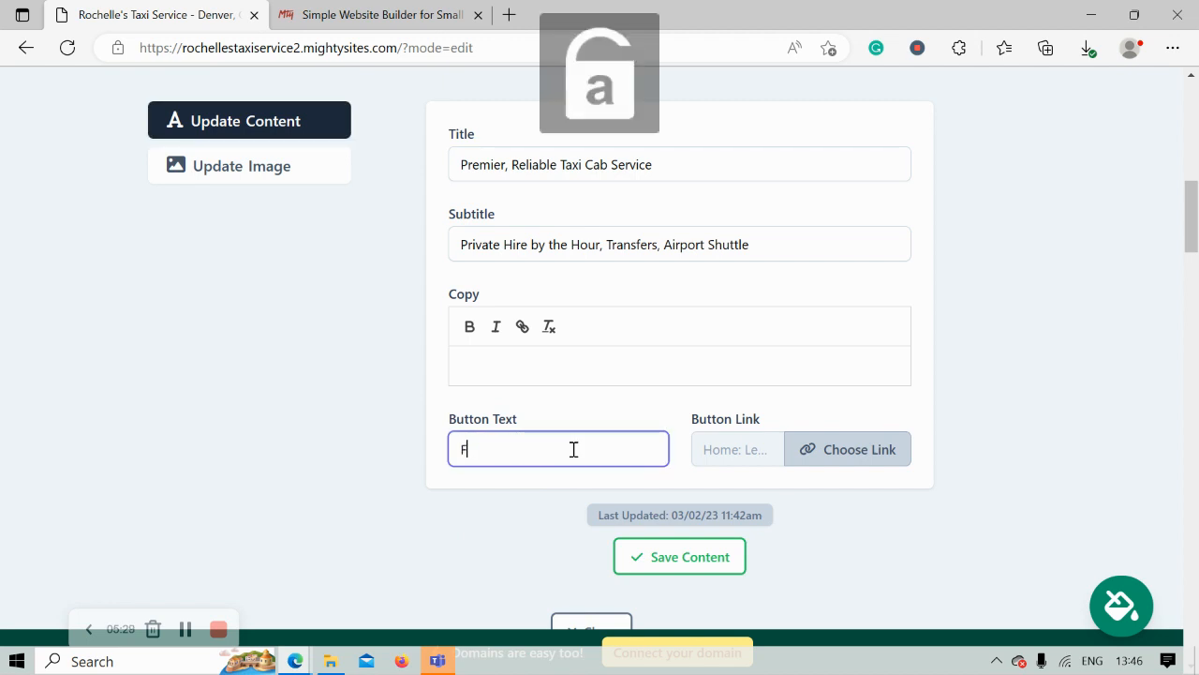
text(t)
key(Caps_Lock)
text(I)
key(Caps_Lock)
text(n)
key(Caps_Lock)
text(T)
key(Caps_Lock)
text(ouch)
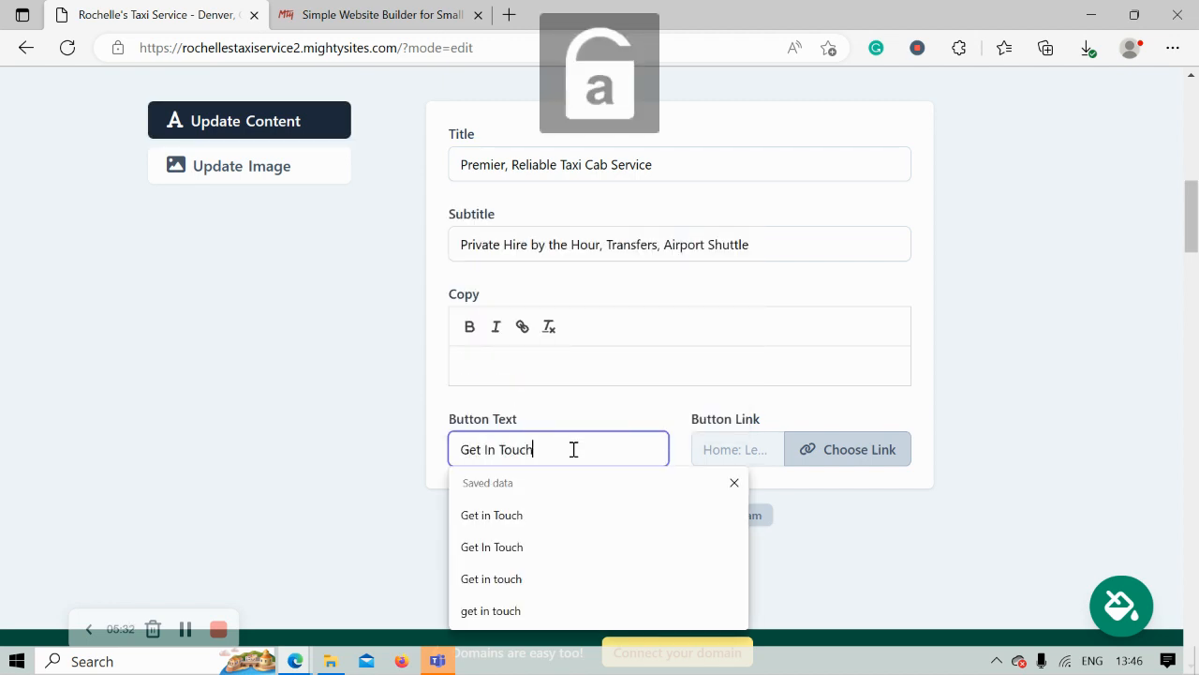
click(828, 451)
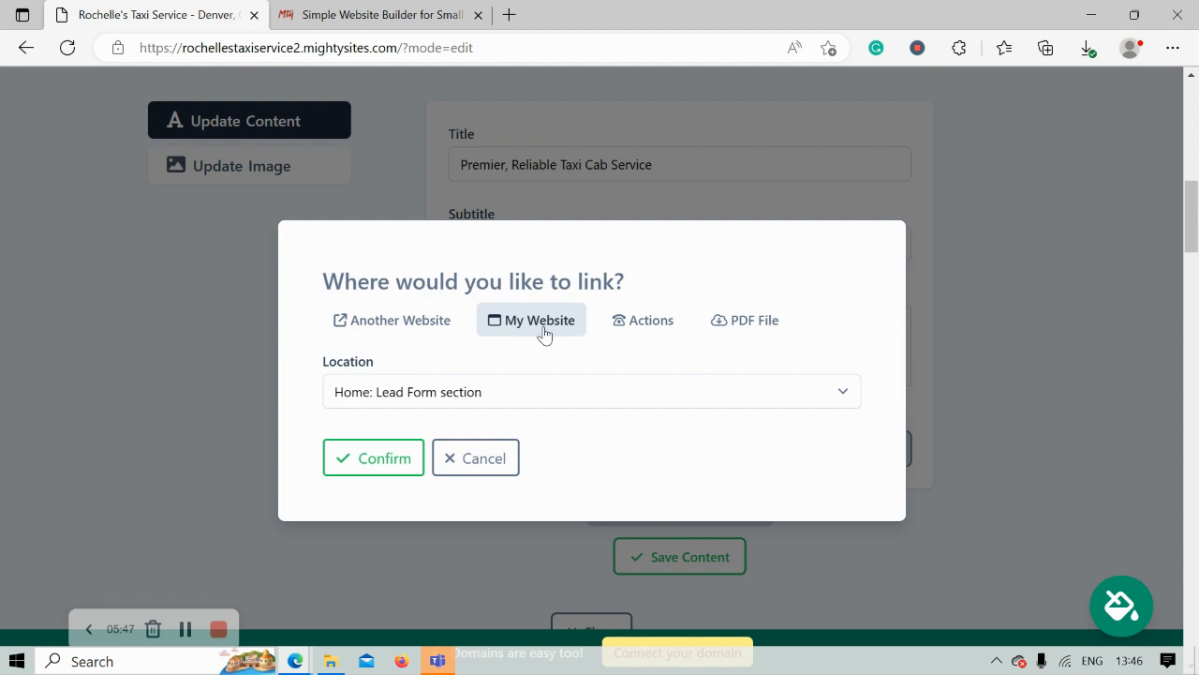
- Point the Get In Touch button to My Website's Home: Lead Form section, confirm, and save the hero content
click(641, 316)
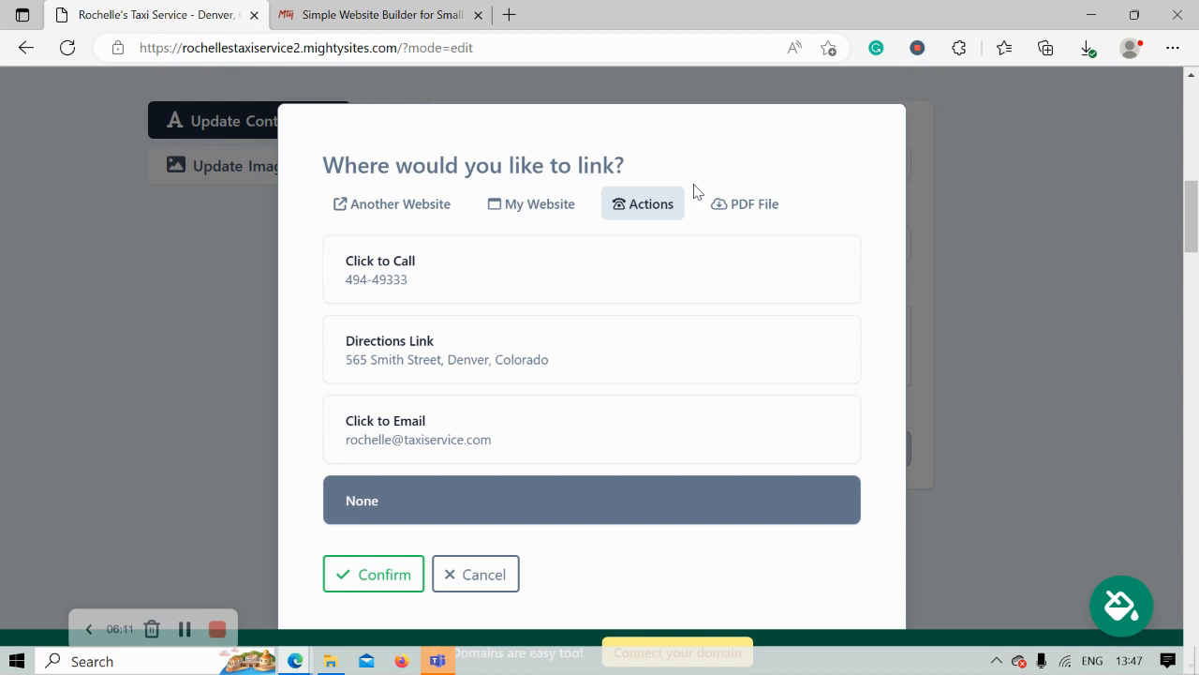
click(522, 207)
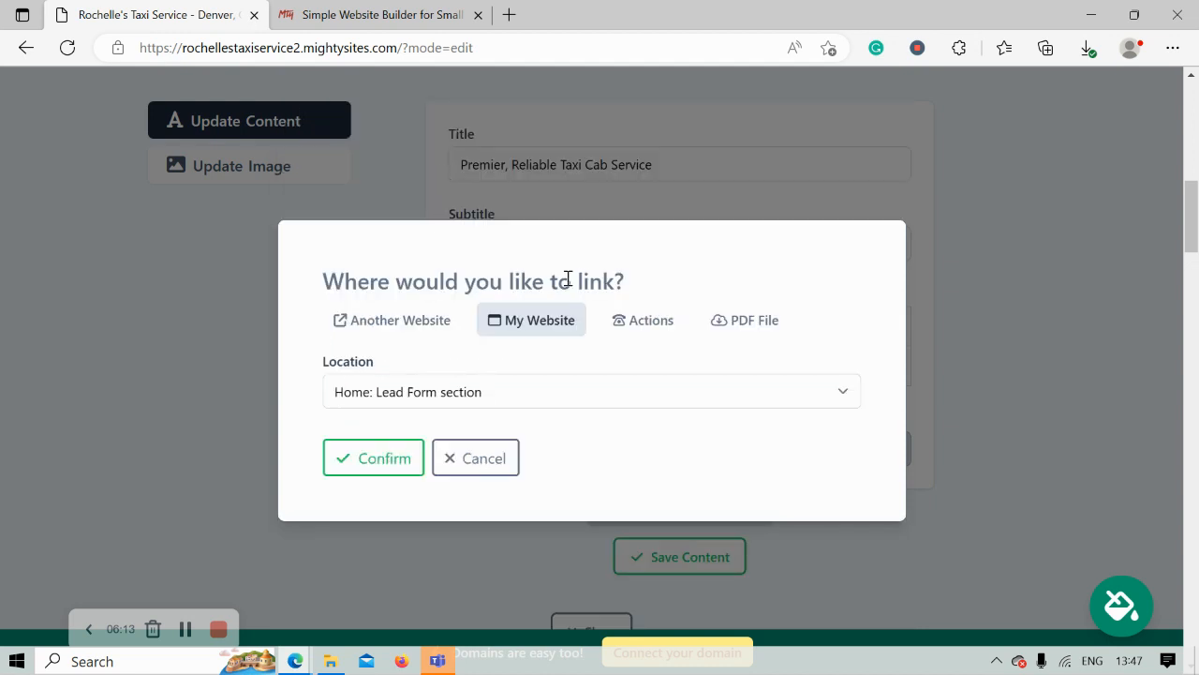
click(485, 397)
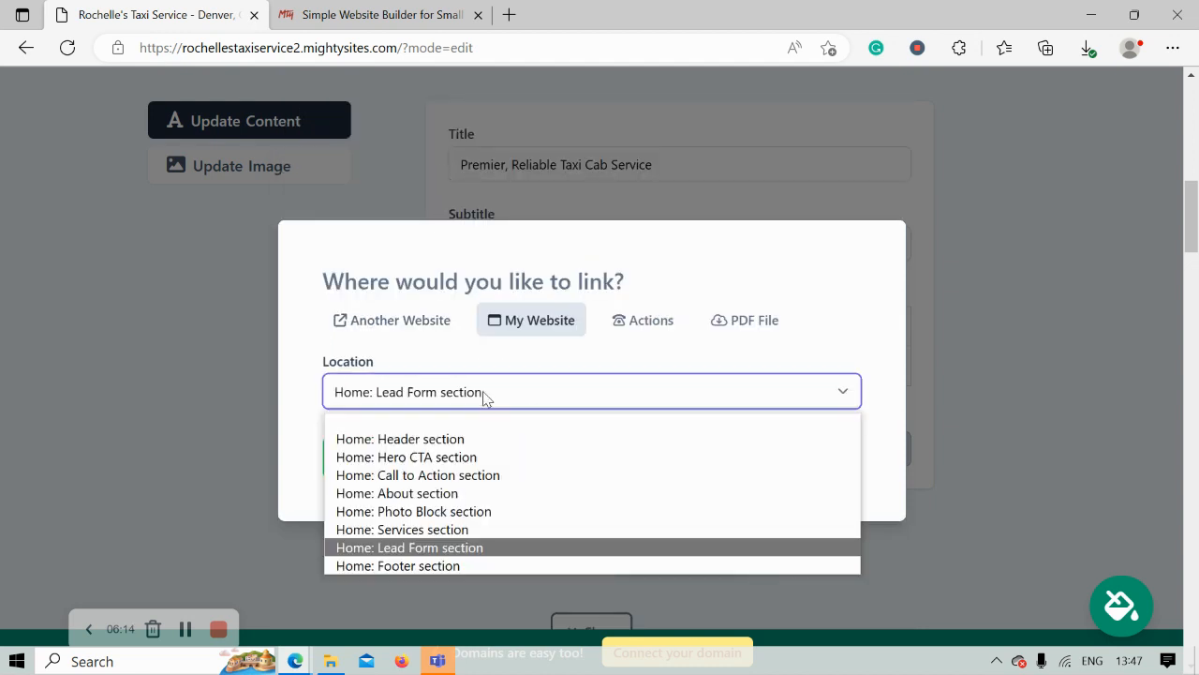
click(462, 555)
click(382, 468)
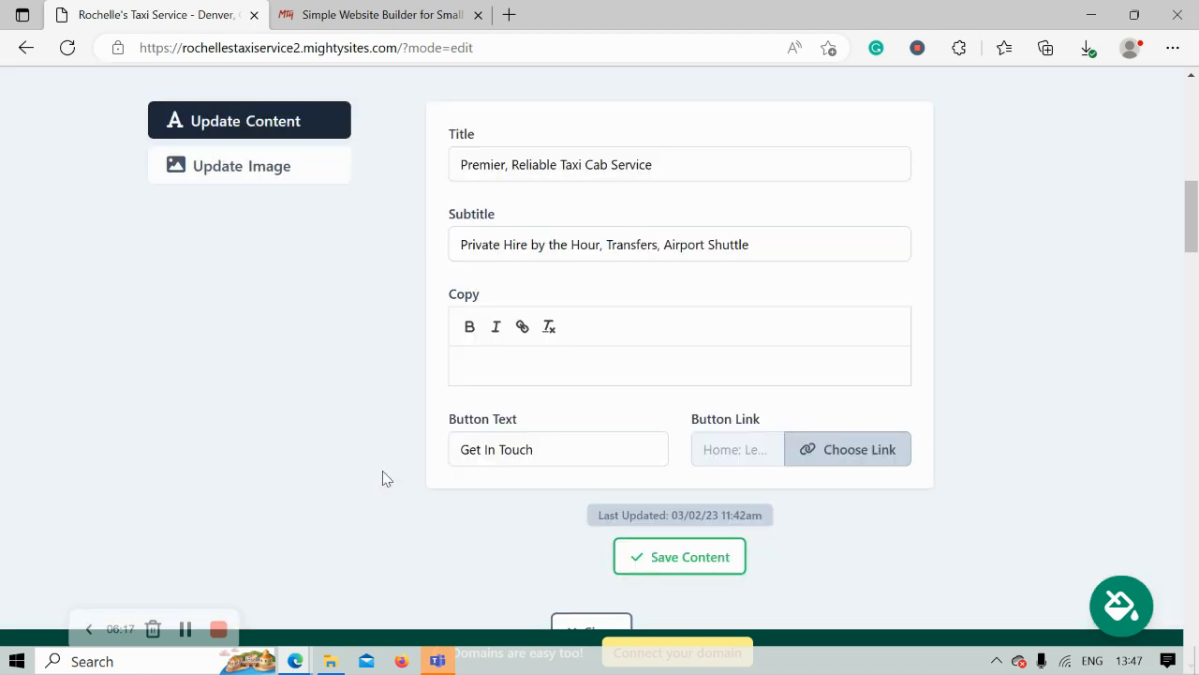
click(692, 562)
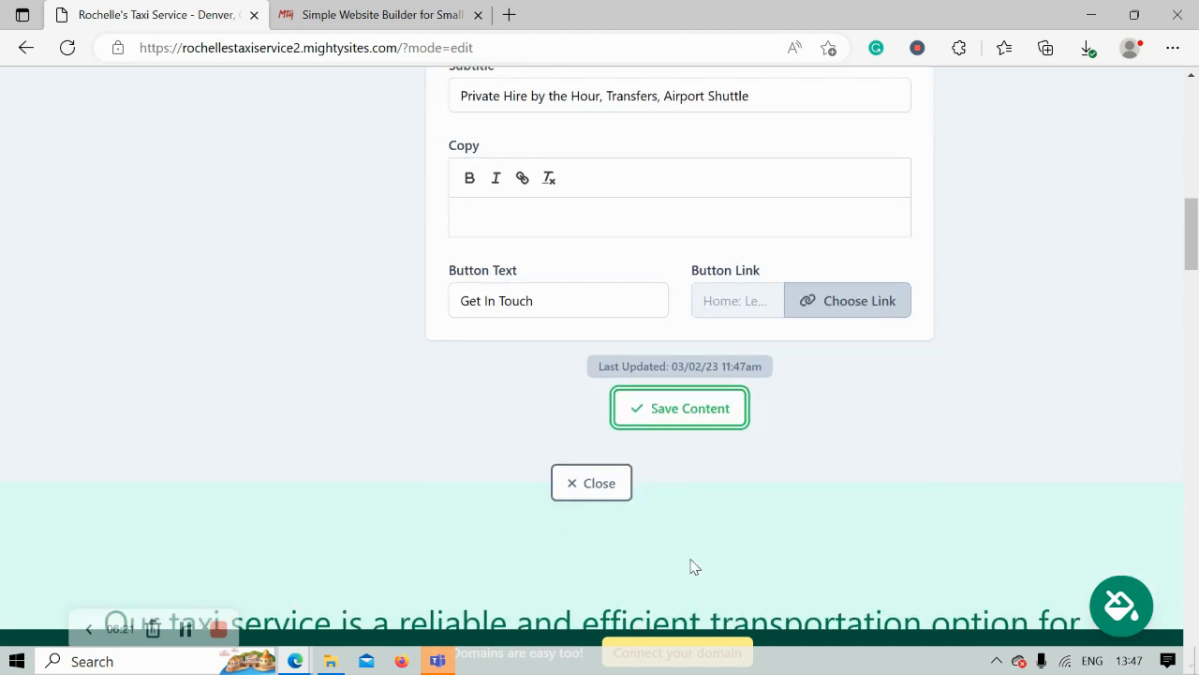
- Close the hero editor, review the intro paragraph, and scroll down to the About Us section with the taxi photo
click(586, 479)
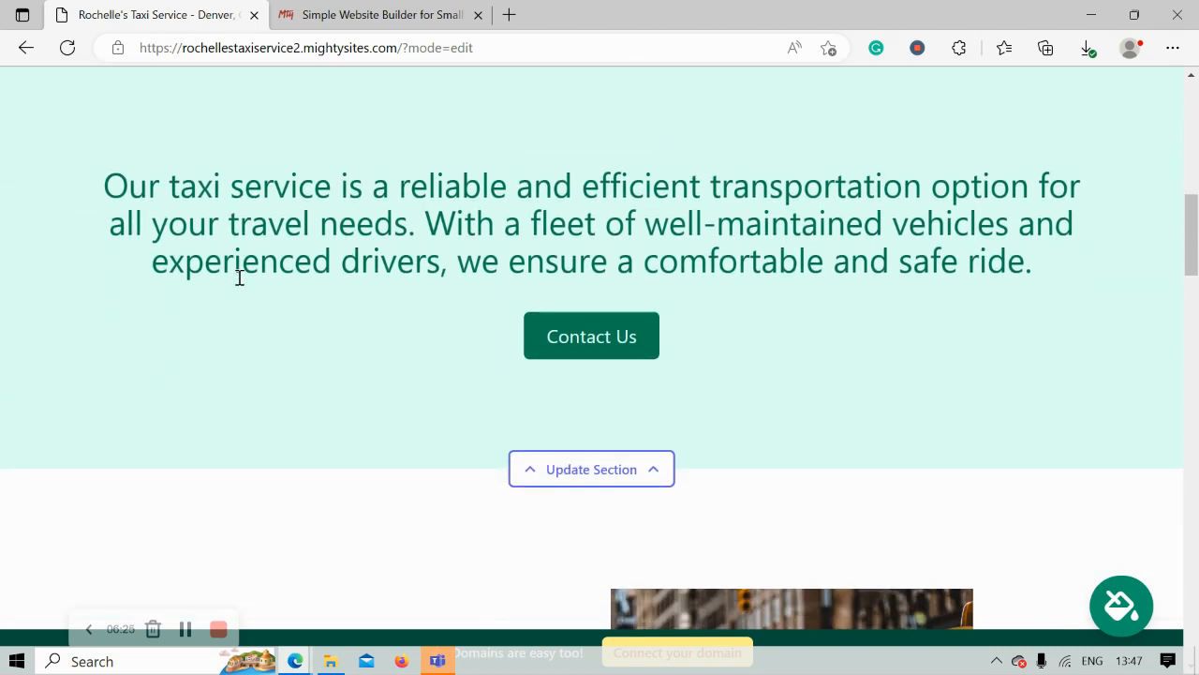
drag(72, 160, 1030, 264)
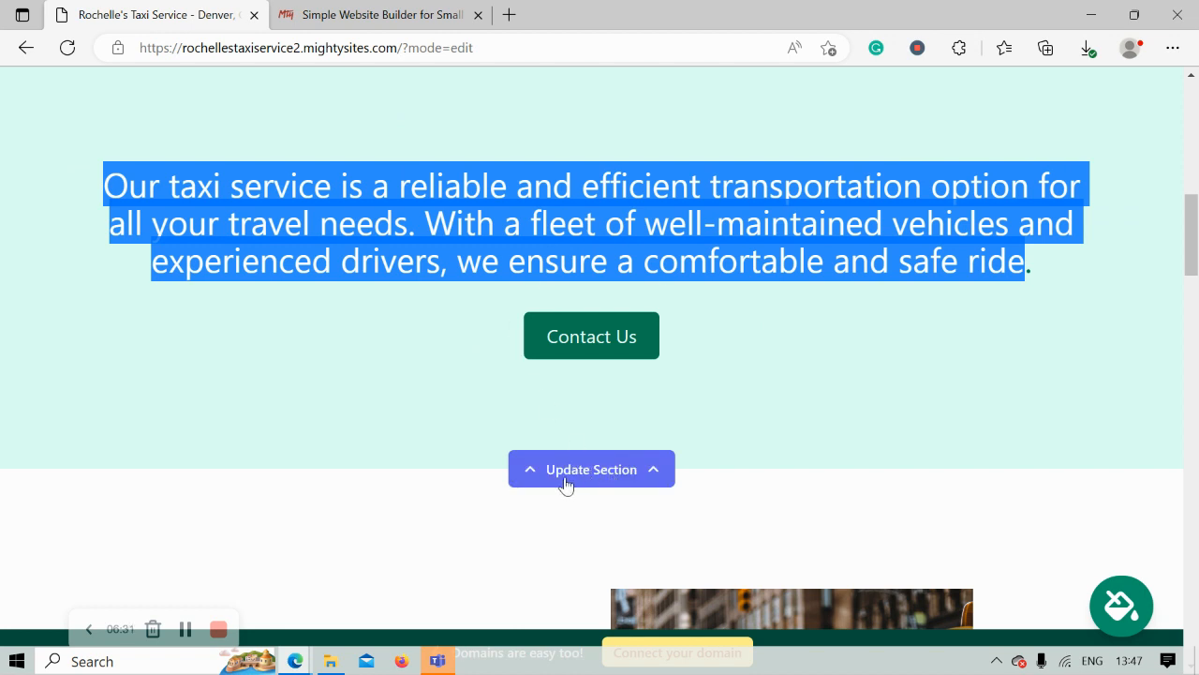
click(425, 363)
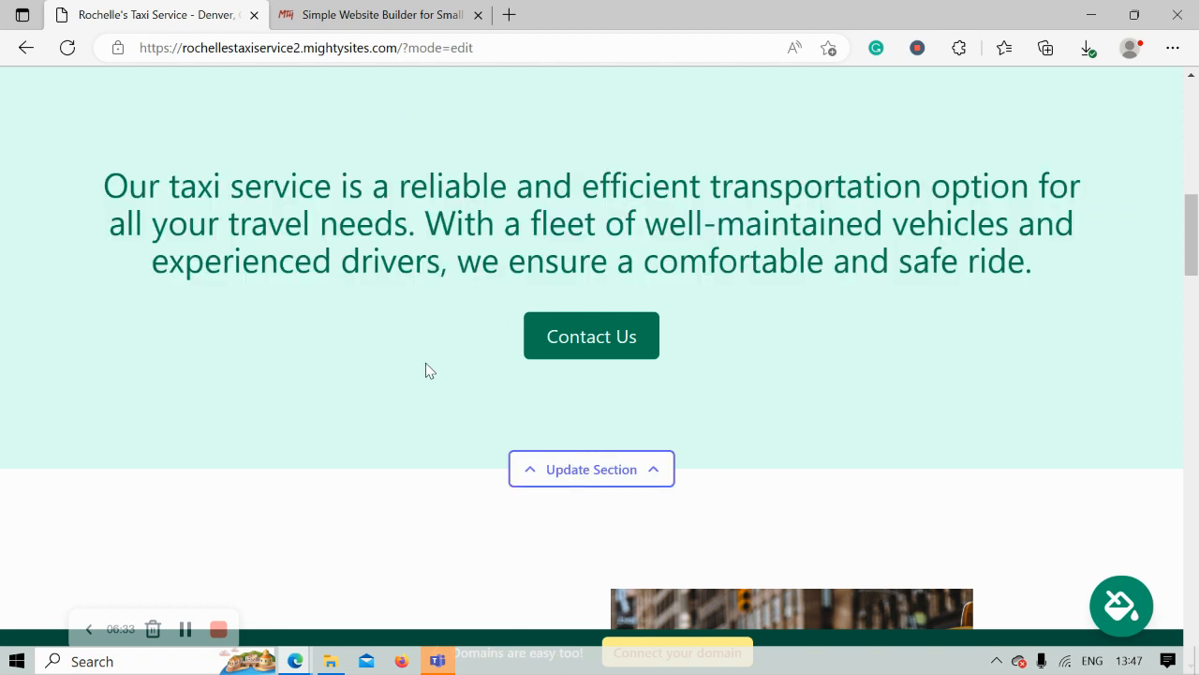
scroll(426, 370, down, 5)
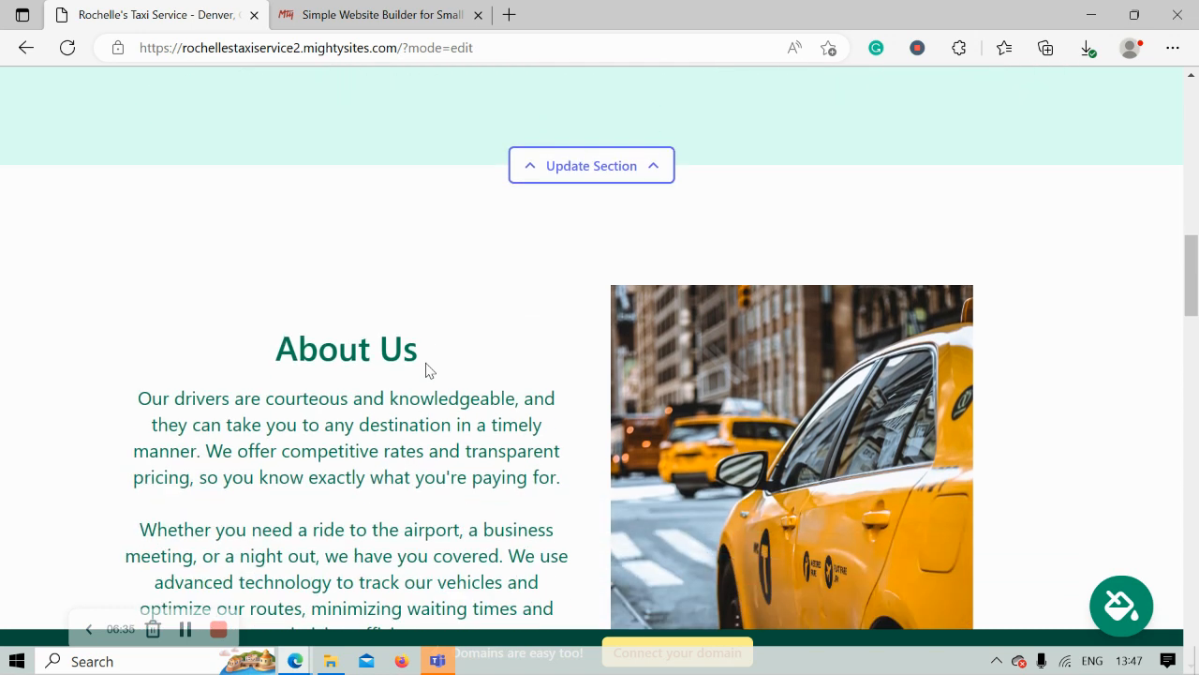
scroll(427, 367, down, 1)
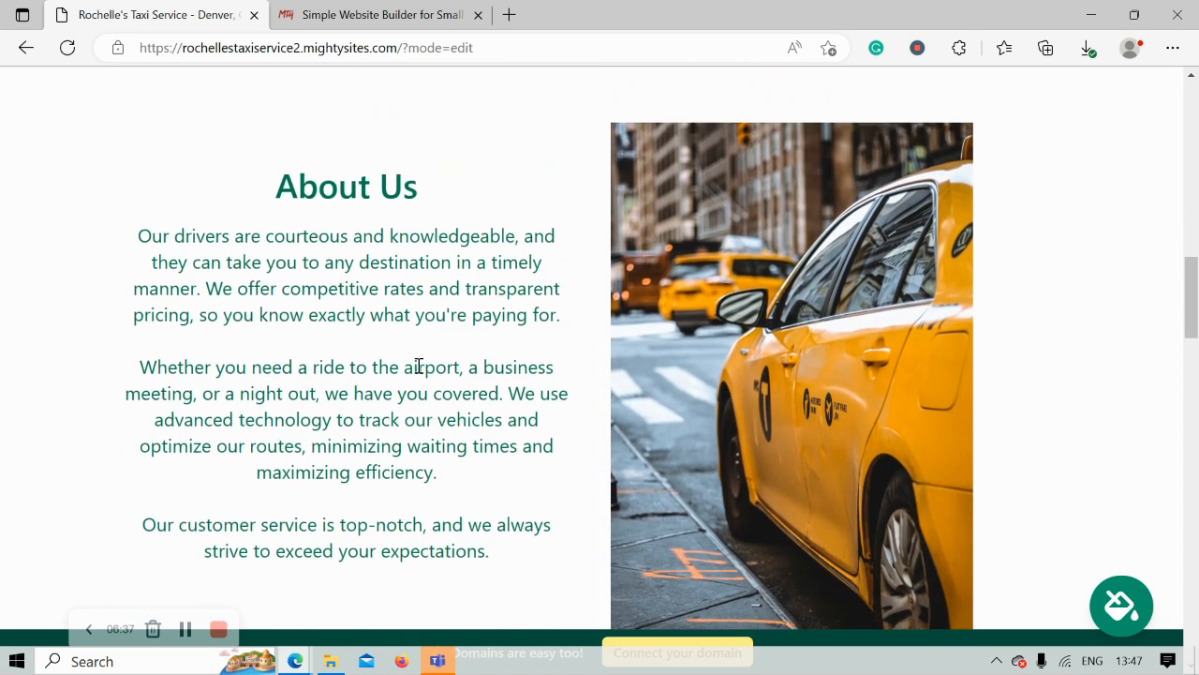